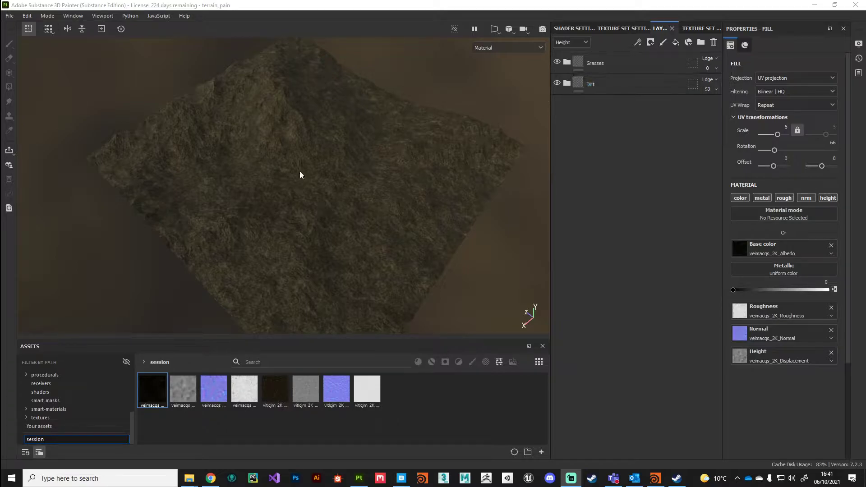
Expand the Grasses folder, toggle GrassBase copy 1 to compare, then collapse and select the folder
left_click(567, 65)
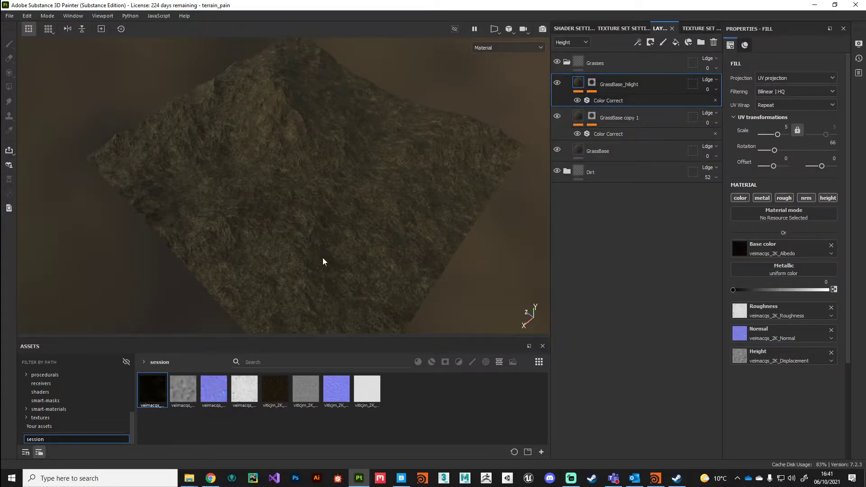
left_click_drag(323, 258, 257, 91, "alt")
scroll(291, 215, "down", 3)
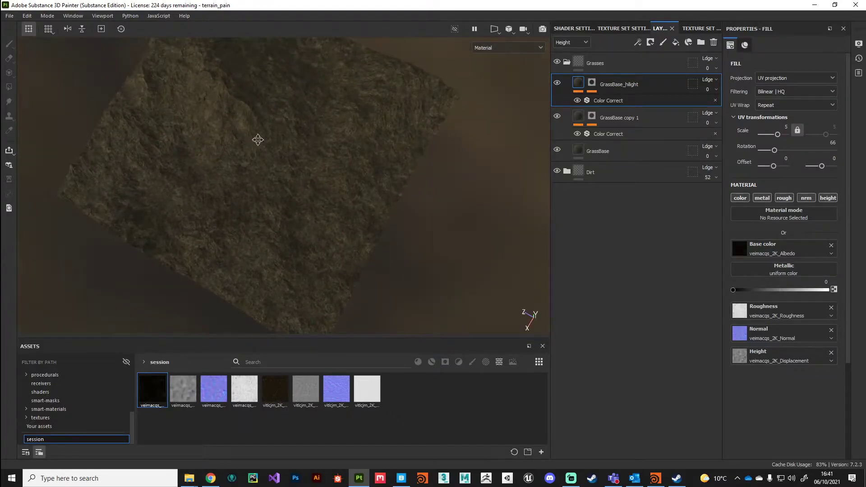
left_click_drag(257, 139, 337, 179, "alt")
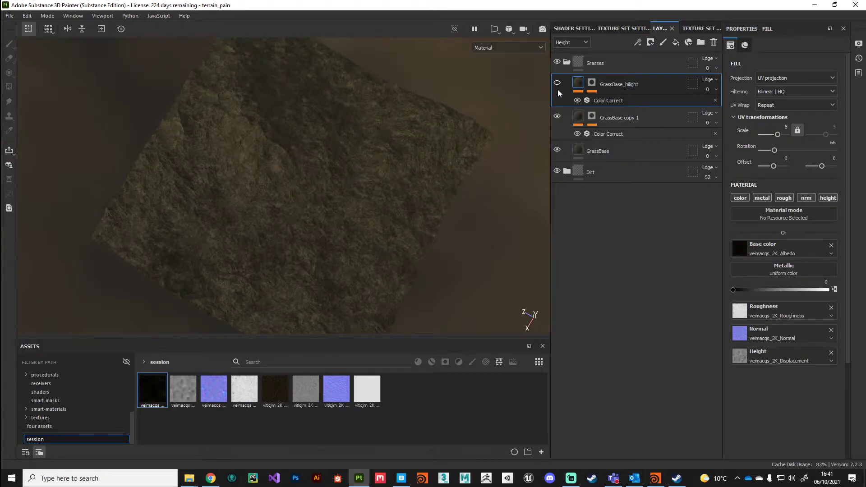
left_click(557, 117)
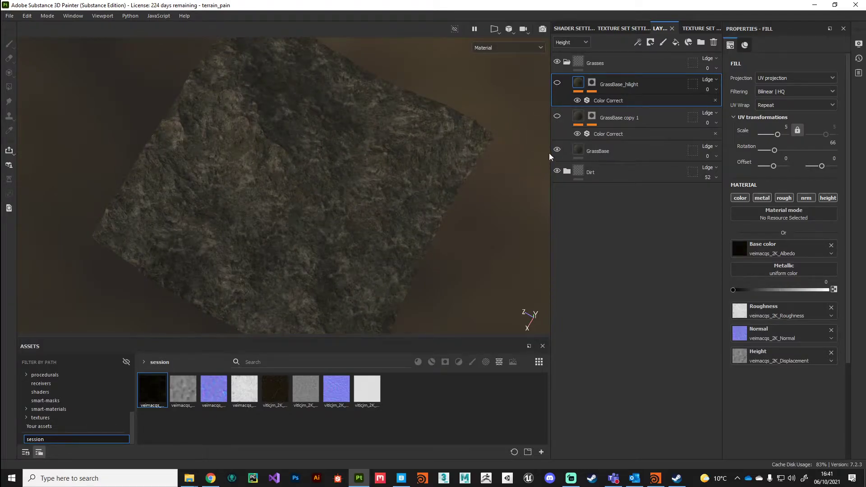
left_click(557, 116)
left_click_drag(340, 283, 348, 244, "alt")
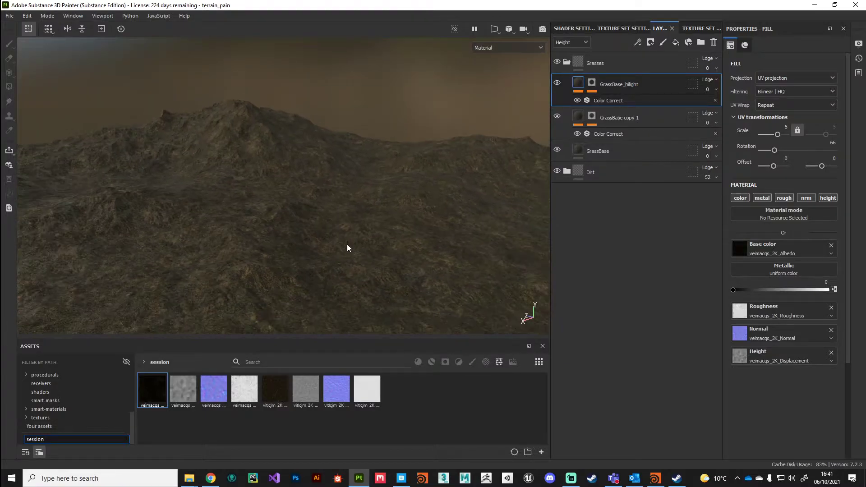
left_click(567, 63)
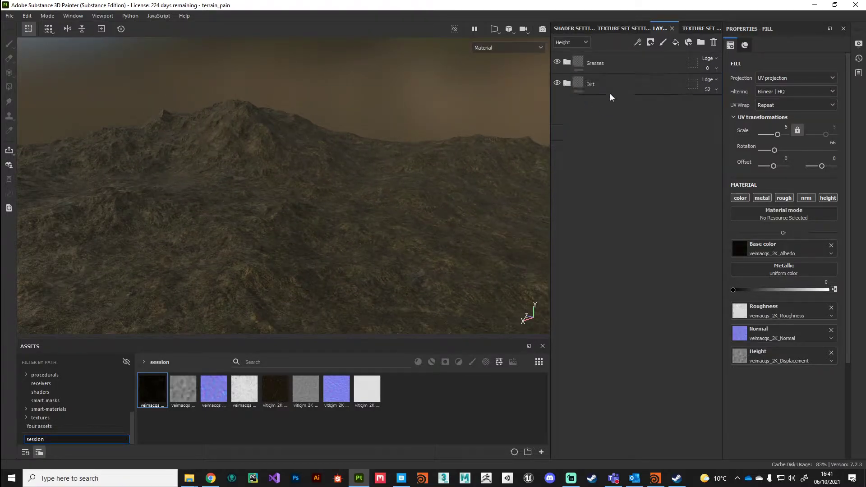
left_click(581, 65)
Raise Environment Opacity to 100 and rotate the lighting so the sky shows behind the terrain
left_click(575, 28)
left_click(859, 44)
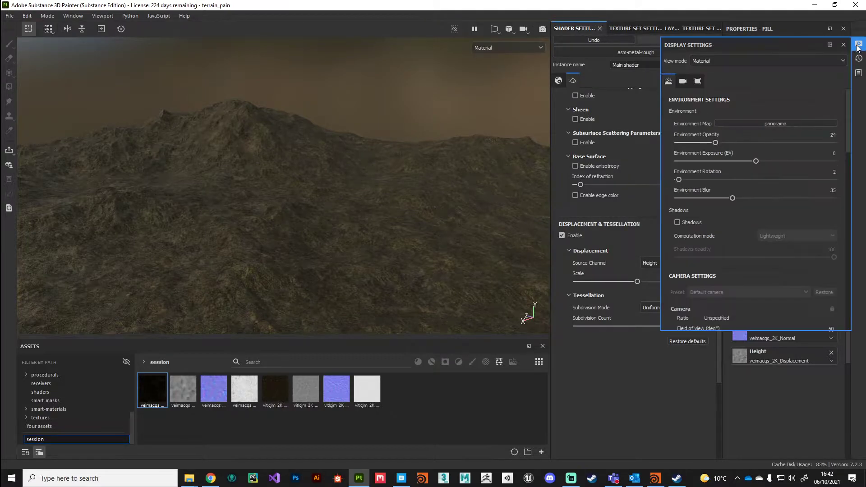
left_click_drag(715, 143, 843, 143)
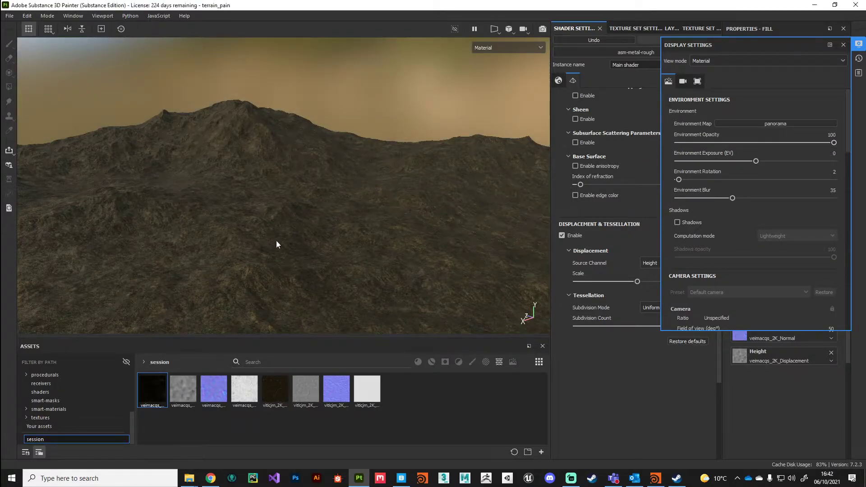
right_click(346, 239)
mouse_move(311, 247)
right_mouse_down("shift")
mouse_move(159, 253)
mouse_move(209, 251)
mouse_move(186, 256)
right_mouse_up("shift")
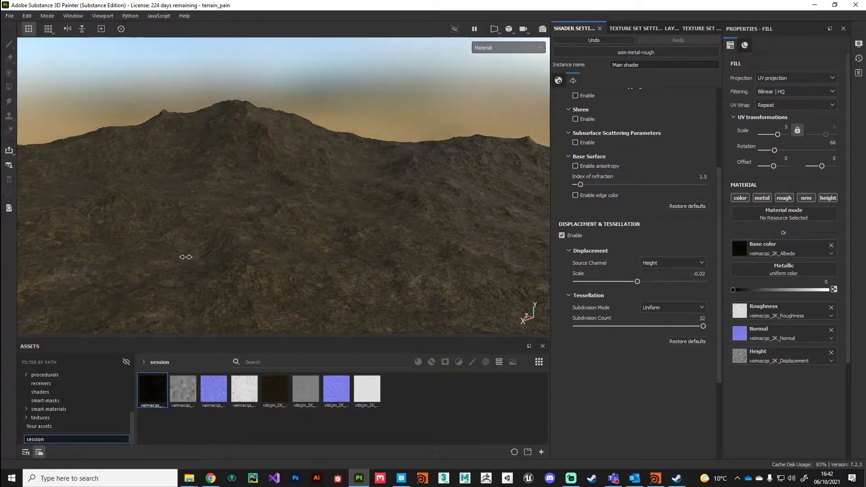
scroll(244, 267, "down", 2)
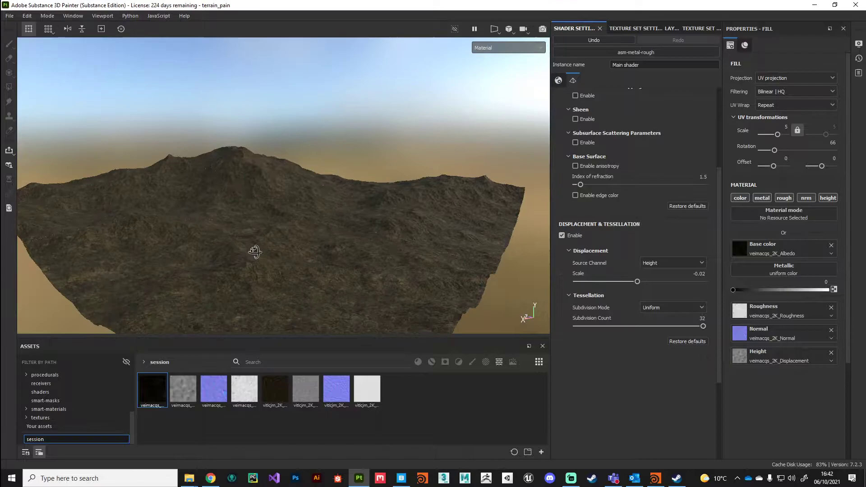
scroll(255, 252, "up", 2)
mouse_move(261, 257)
right_mouse_down("alt")
mouse_move(315, 267)
mouse_move(272, 264)
mouse_move(408, 258)
mouse_move(396, 257)
right_mouse_up("alt")
left_click_drag(290, 242, 308, 274, "alt")
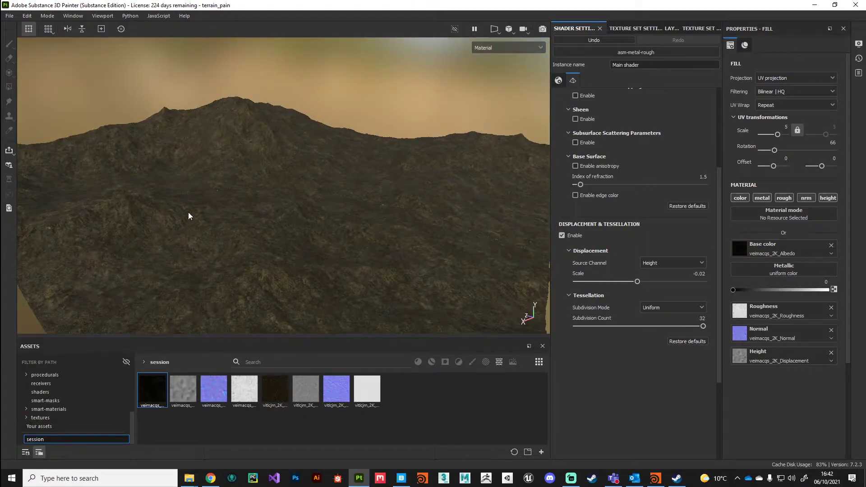
left_click(659, 28)
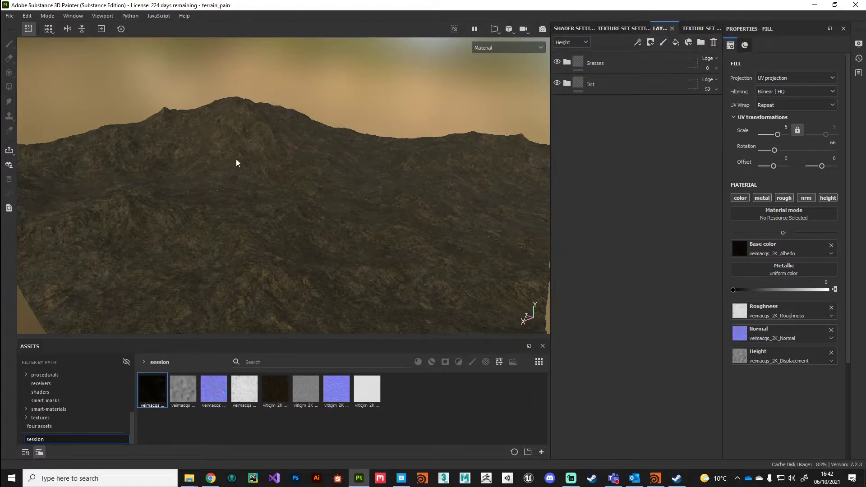
Add a black mask to the Grasses folder
right_click(607, 68)
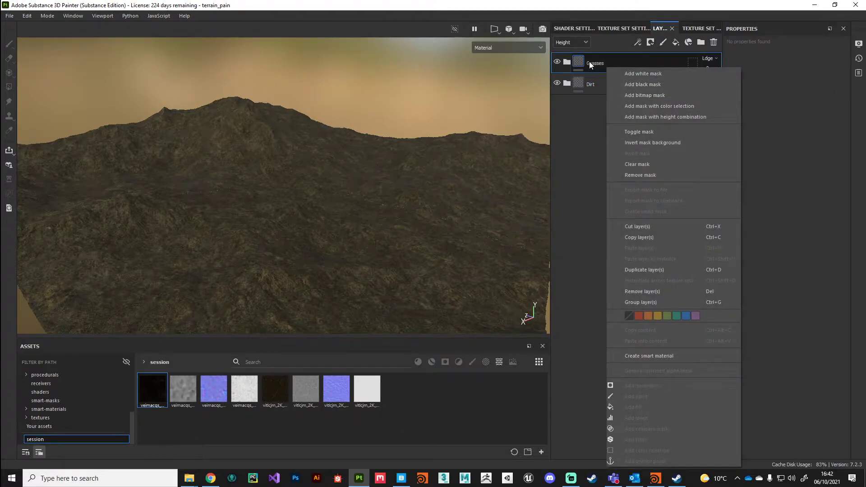
left_click(578, 77)
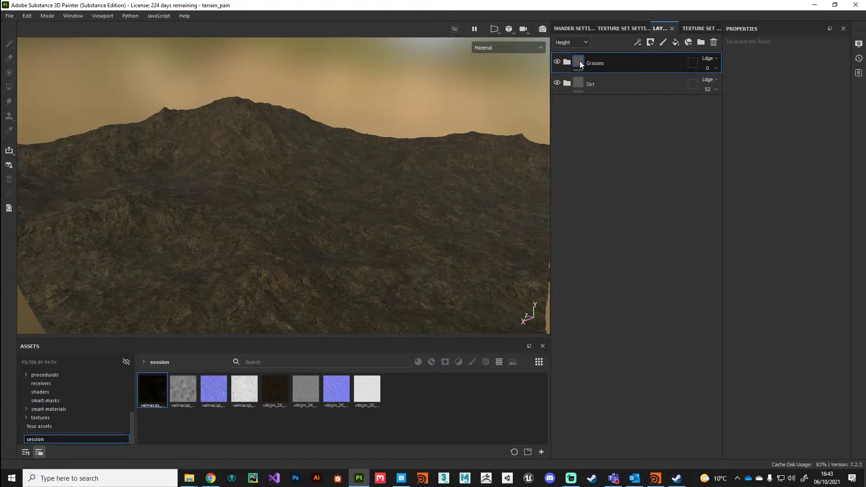
right_click(581, 66)
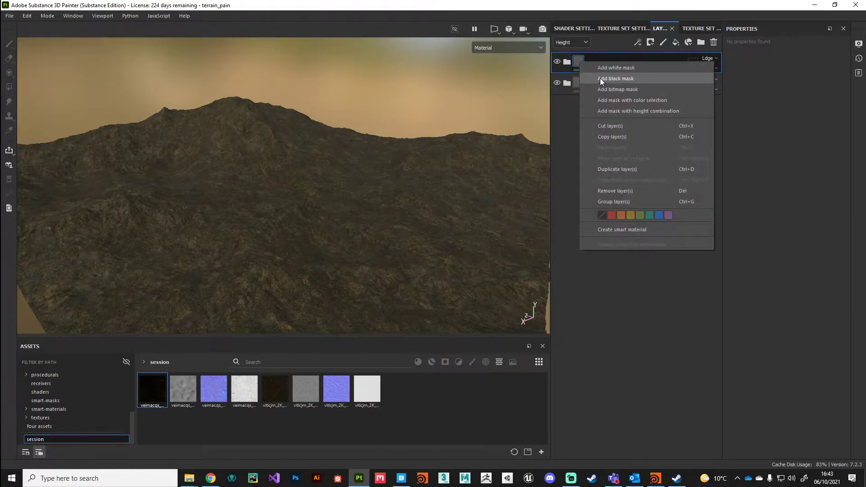
left_click(600, 78)
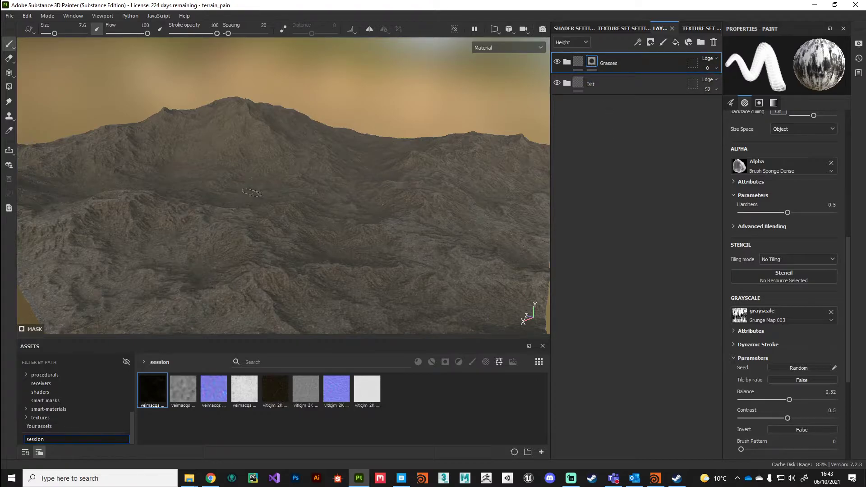
Add a Position generator to the Grasses mask
right_click(592, 62)
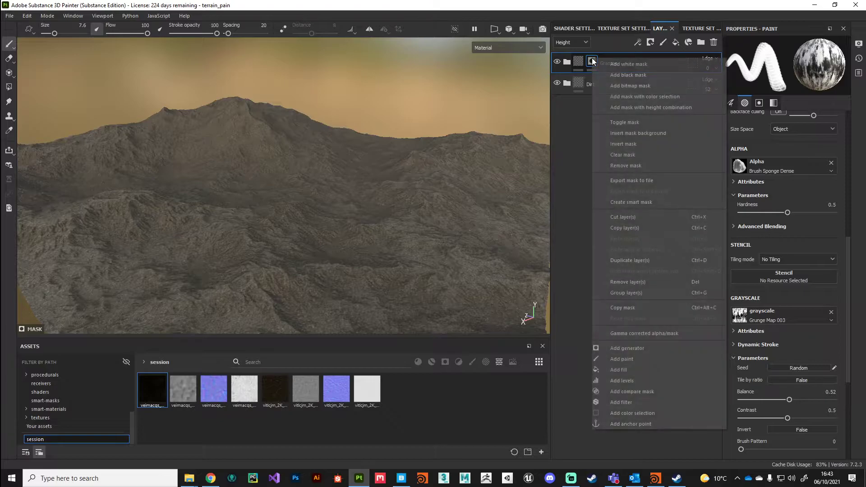
left_click(626, 348)
left_click(779, 63)
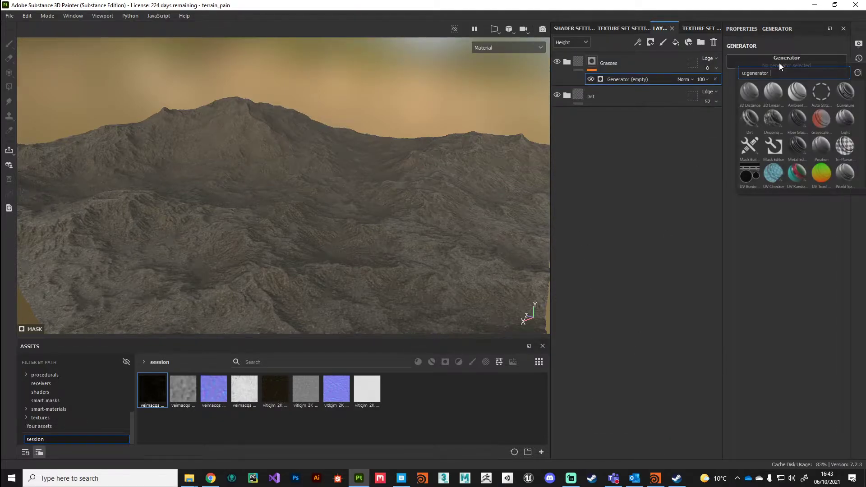
left_click(822, 147)
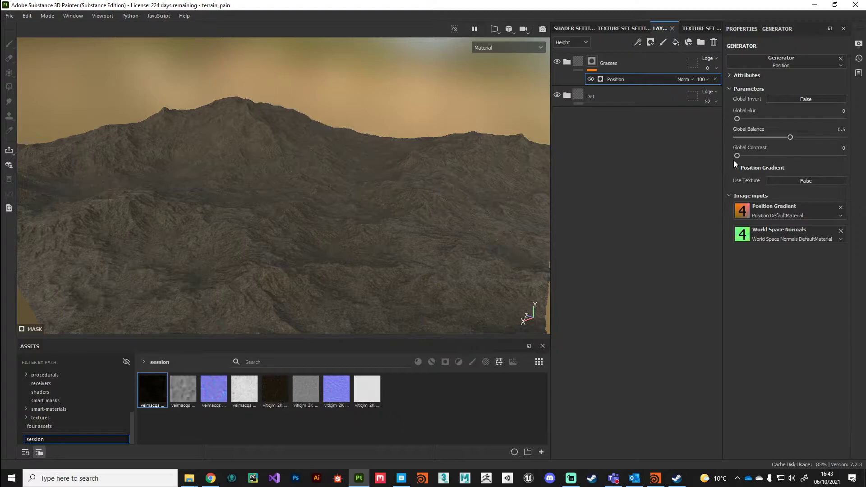
Set the Position generator to contrast 0.98 and balance 0.54, with Global Invert on
left_click_drag(737, 155, 844, 155)
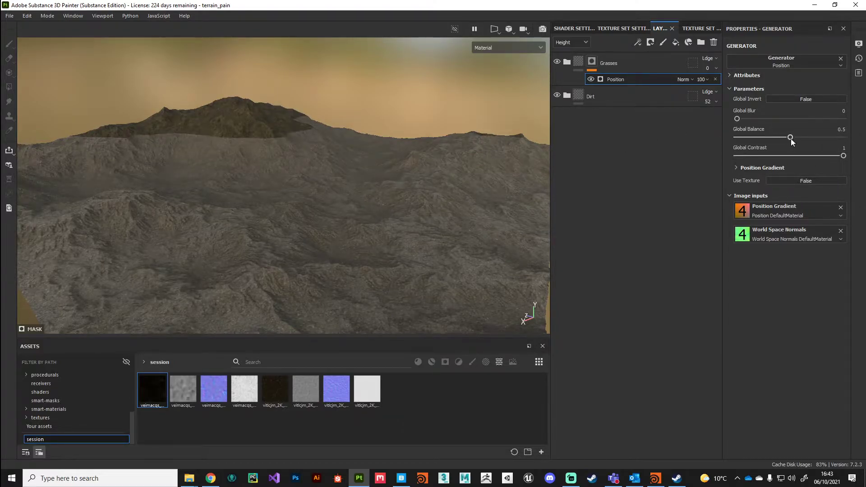
left_click_drag(791, 142, 796, 142)
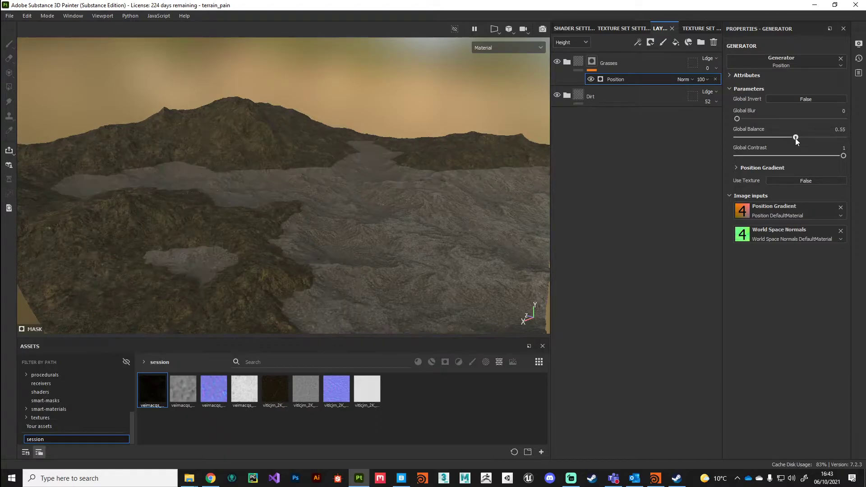
left_click(795, 98)
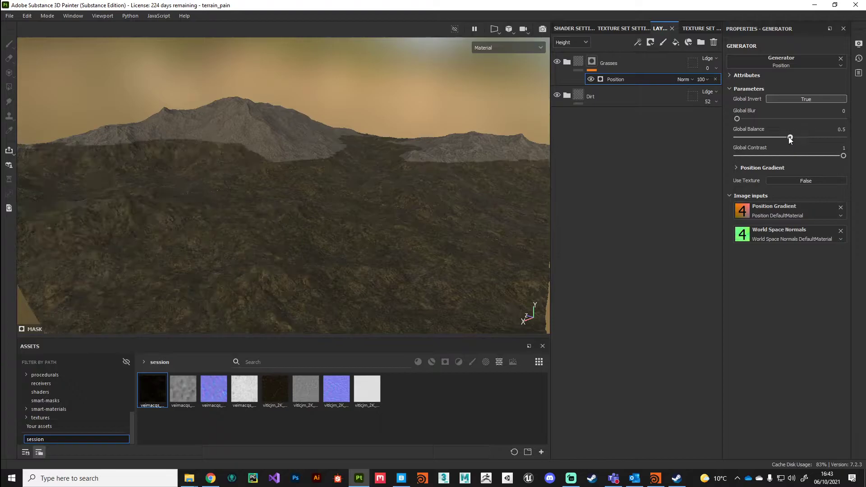
left_click_drag(794, 137, 795, 137)
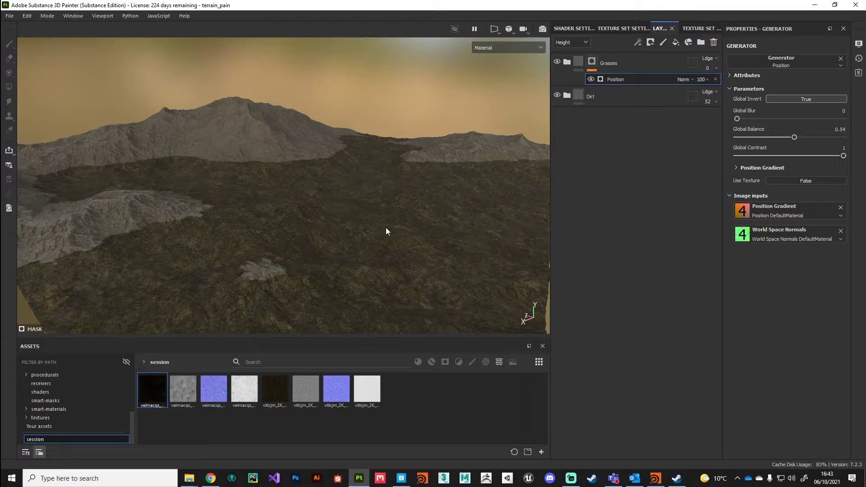
left_click_drag(352, 257, 375, 262, "alt")
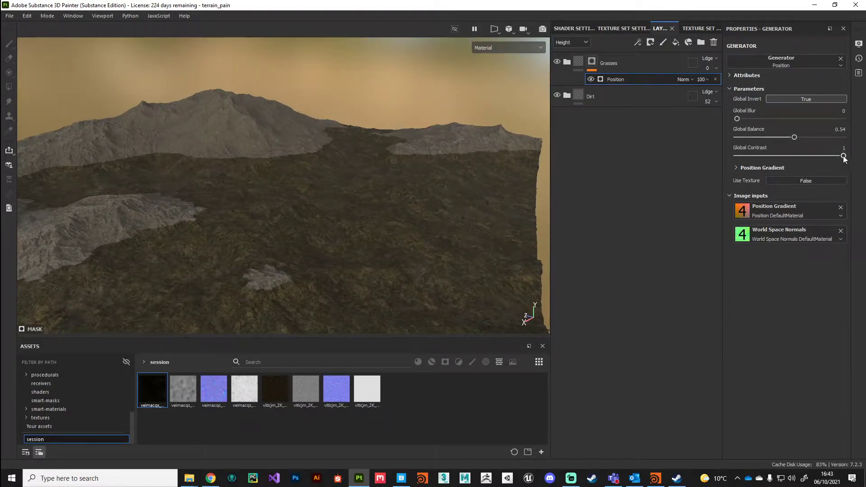
left_click_drag(843, 156, 841, 156)
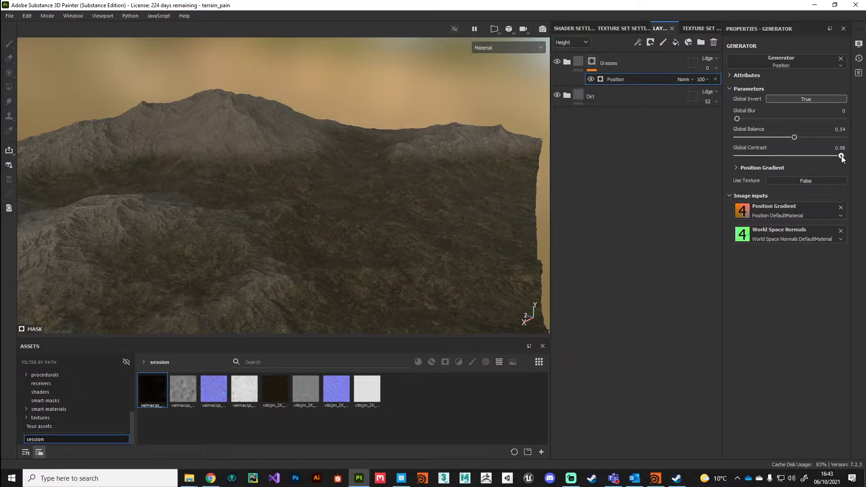
left_click_drag(318, 257, 287, 246, "alt")
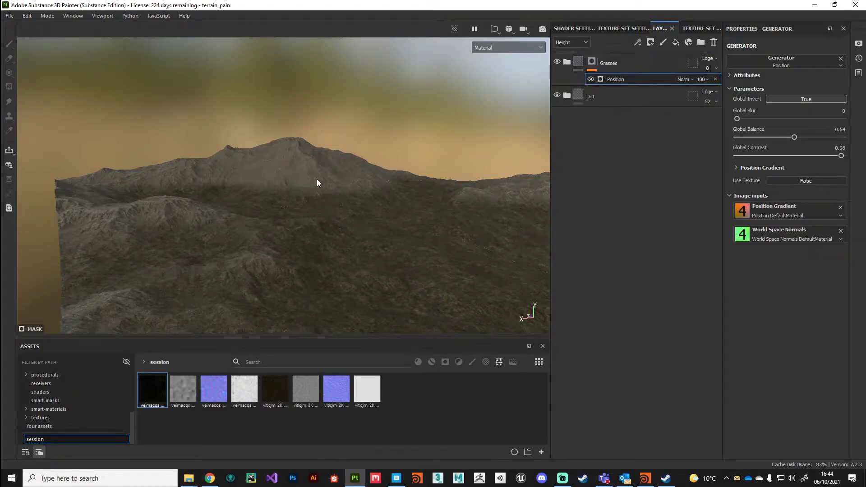
left_click(682, 79)
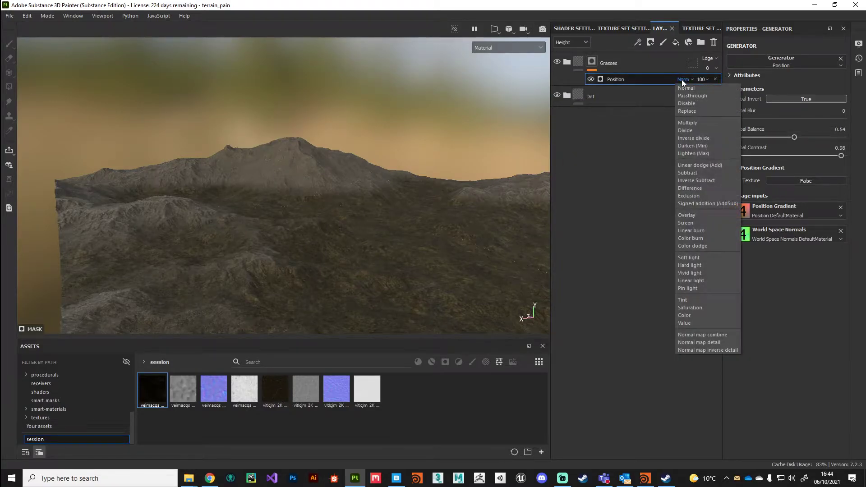
left_click(616, 287)
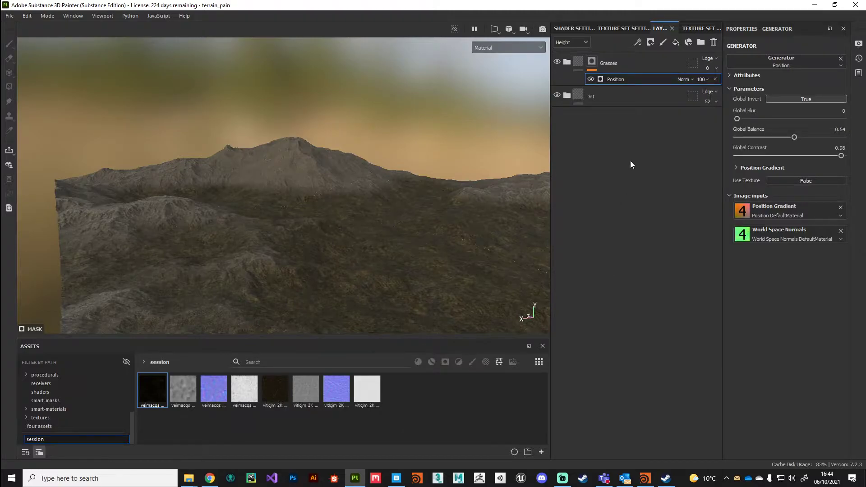
left_click(605, 67)
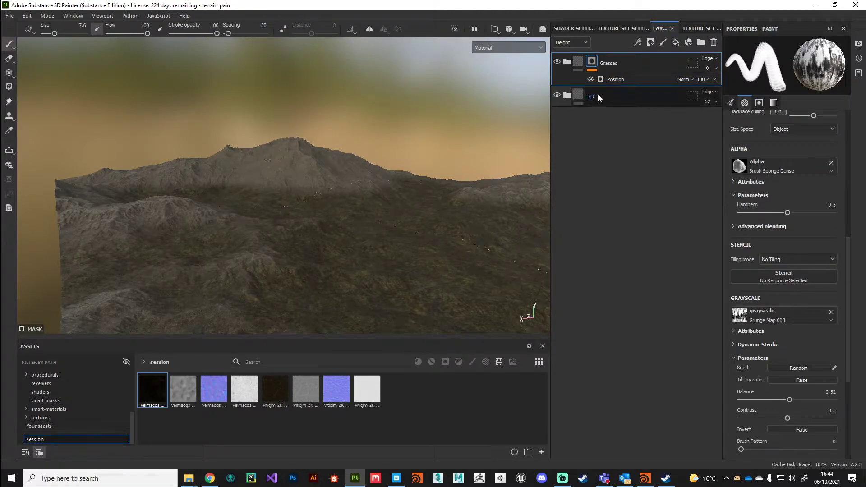
Add a Light generator to the Grasses mask
right_click(594, 65)
left_click(619, 353)
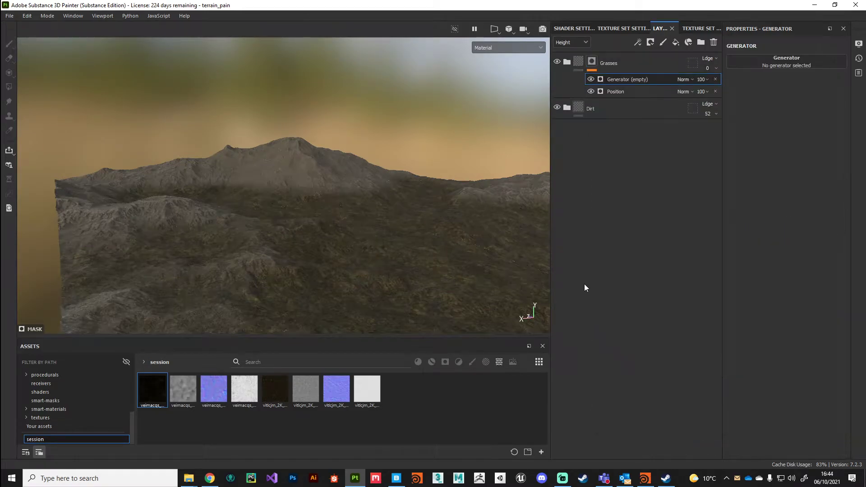
left_click(772, 63)
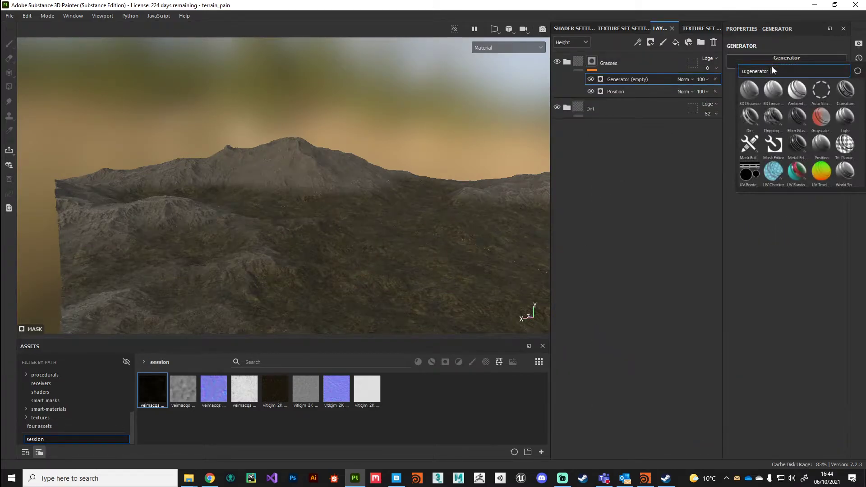
left_click(845, 118)
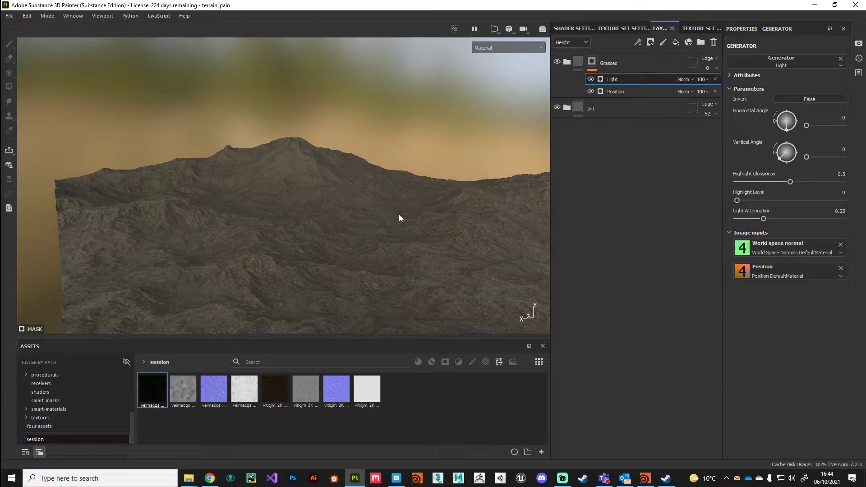
Set the Light generator to horizontal 231, vertical 328 and highlight level 0.69
mouse_move(787, 122)
left_mouse_down()
mouse_move(770, 127)
mouse_move(802, 137)
mouse_move(794, 137)
left_mouse_up()
mouse_move(743, 201)
left_mouse_down()
mouse_move(800, 202)
mouse_move(770, 202)
mouse_move(806, 219)
mouse_move(749, 220)
left_mouse_up()
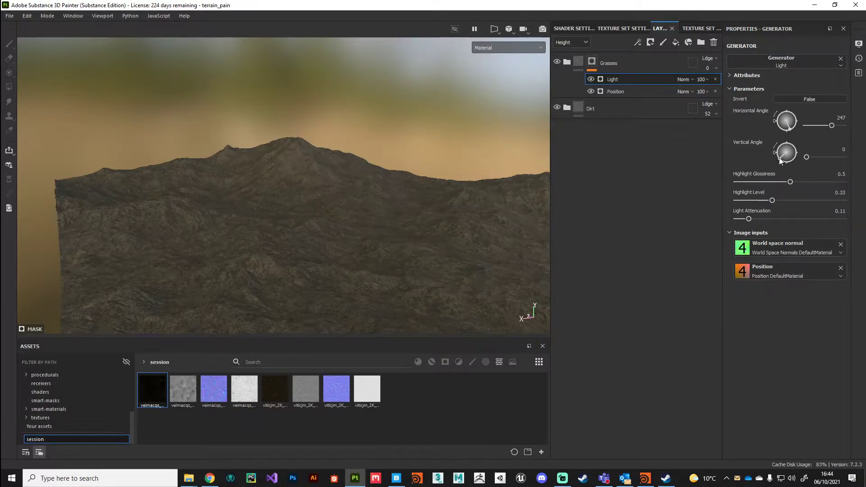
left_click_drag(779, 157, 802, 141)
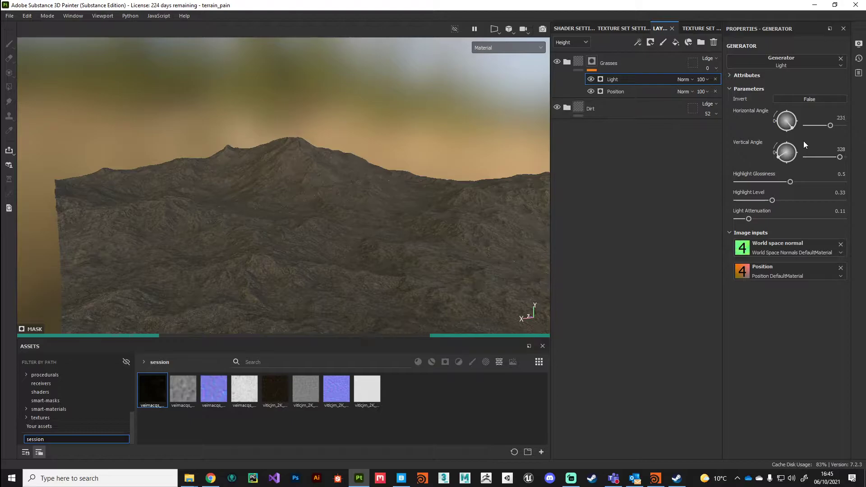
left_click(793, 200)
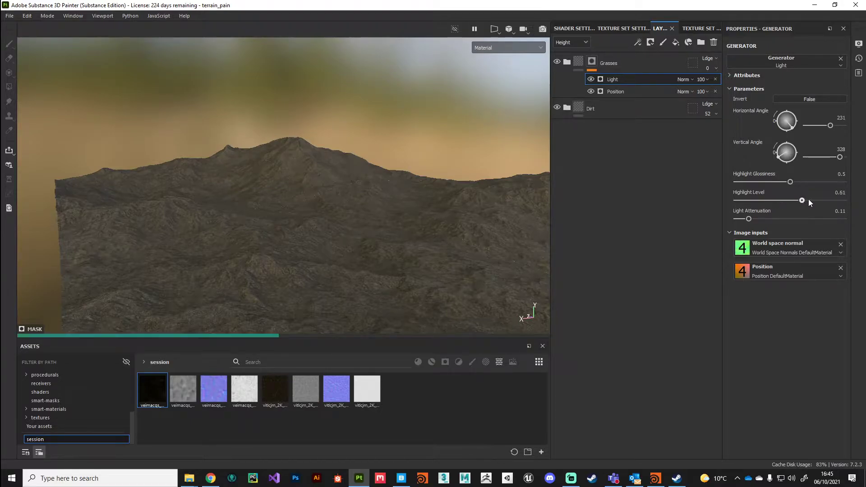
left_click_drag(781, 202, 811, 200)
Inspect the mountain ridge from several angles and set the Light generator's blend to Multiply
mouse_move(400, 212)
left_mouse_down("alt")
mouse_move(356, 223)
mouse_move(392, 199)
mouse_move(333, 282)
mouse_move(277, 252)
mouse_move(323, 241)
mouse_move(262, 233)
mouse_move(299, 242)
mouse_move(307, 212)
mouse_move(218, 241)
mouse_move(411, 211)
left_mouse_up("alt")
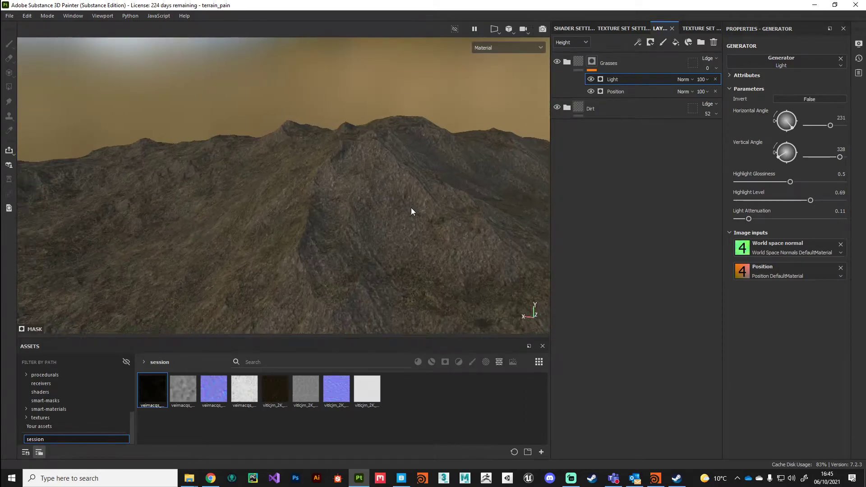
left_click_drag(328, 199, 263, 214, "alt")
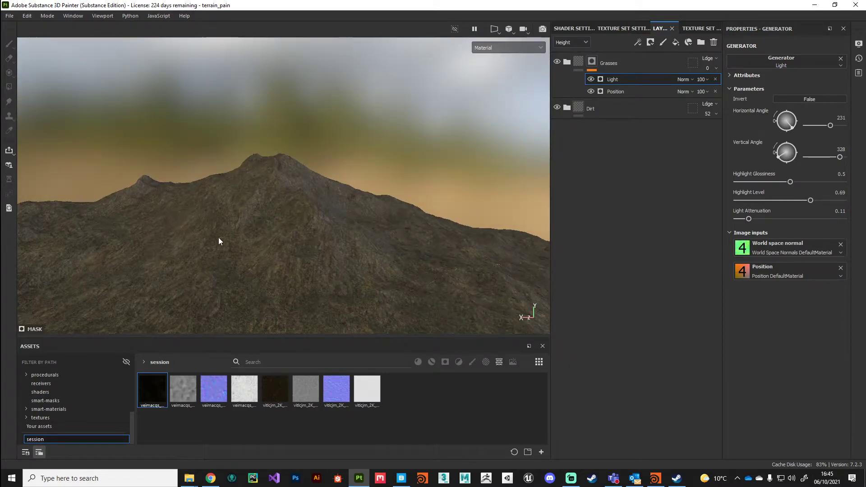
left_click_drag(219, 240, 300, 240, "alt")
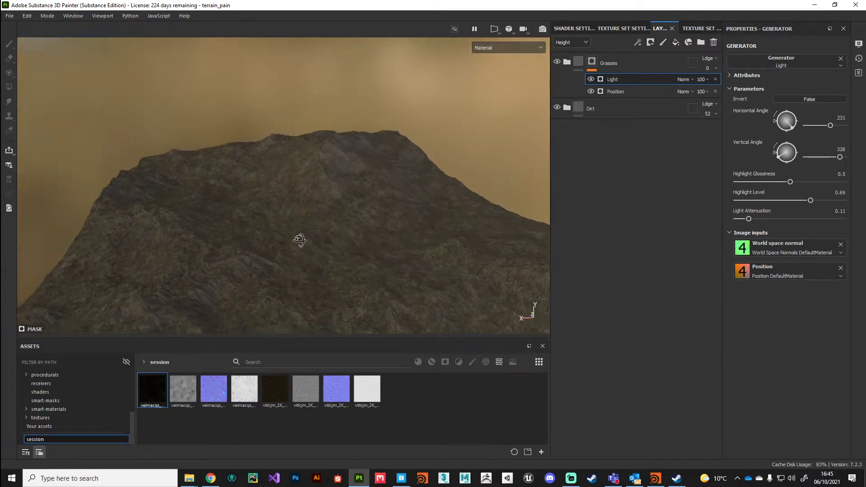
left_click_drag(222, 295, 263, 246, "alt")
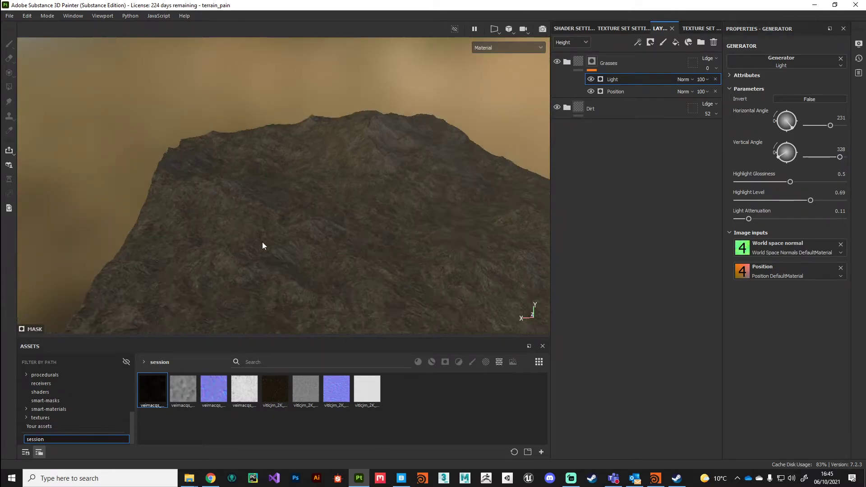
left_click_drag(340, 193, 284, 150, "alt")
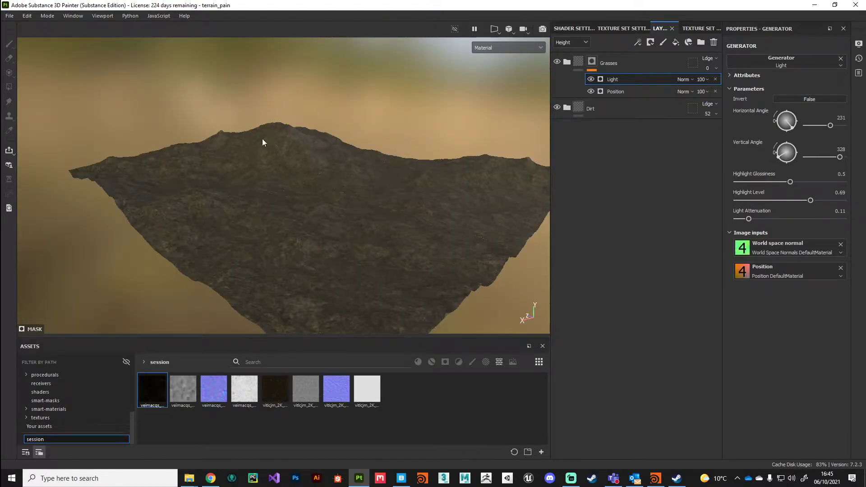
left_click_drag(336, 171, 269, 239, "alt")
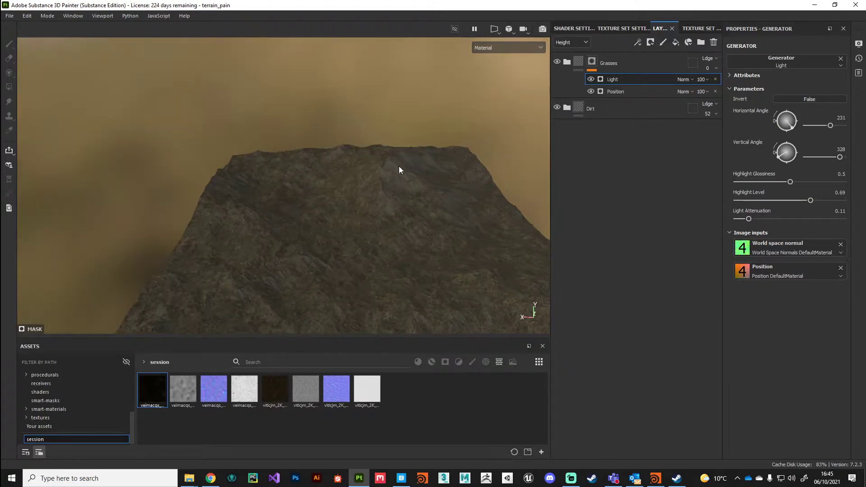
left_click_drag(321, 284, 356, 242, "alt")
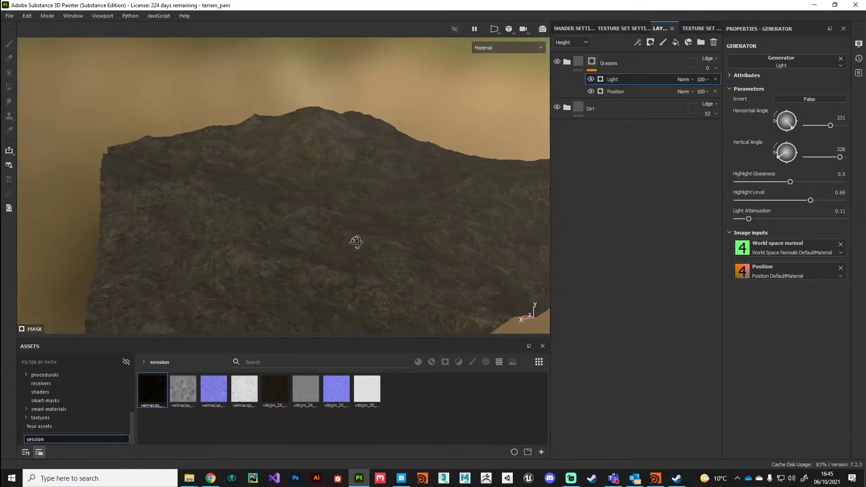
left_click_drag(169, 234, 284, 240, "alt")
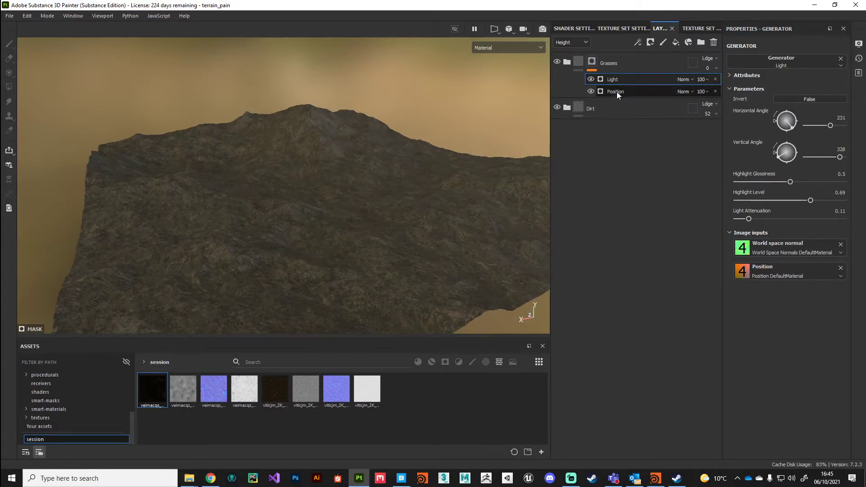
left_click_drag(333, 226, 348, 243, "alt")
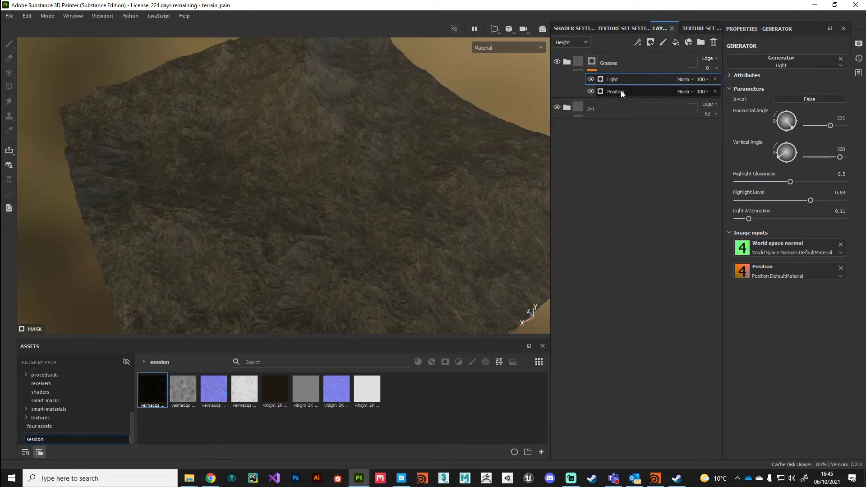
left_click_drag(319, 218, 343, 179, "alt")
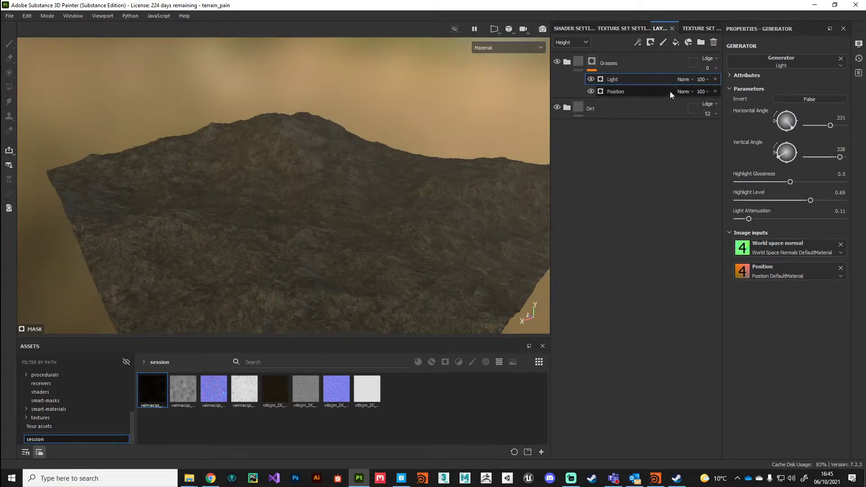
left_click(683, 79)
left_click(682, 122)
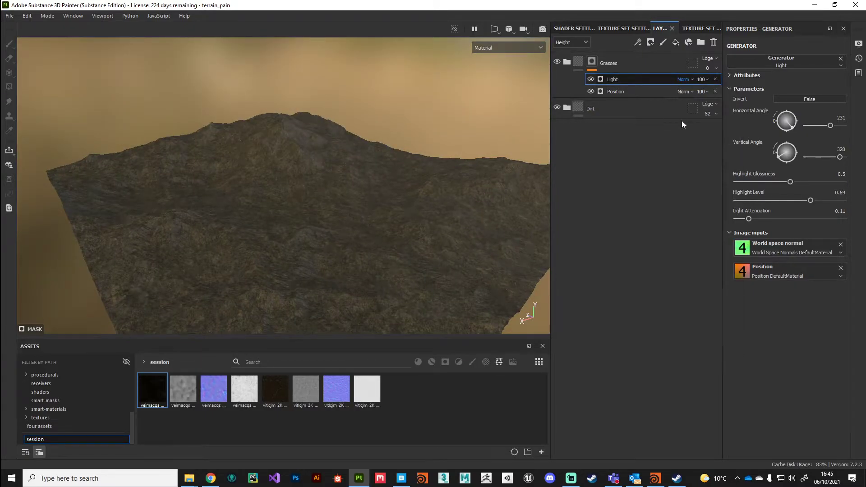
Compare Linear dodge and Subtract blending on the Light generator, settling back on Multiply
left_click(684, 79)
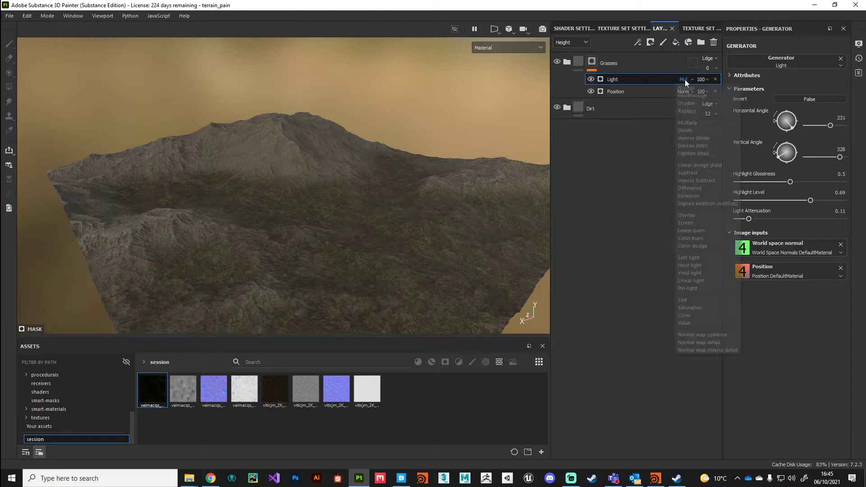
left_click(685, 166)
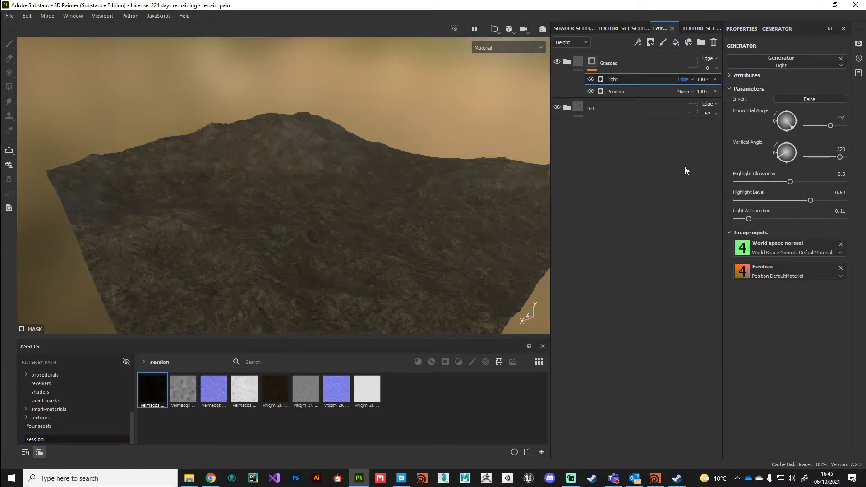
left_click(683, 81)
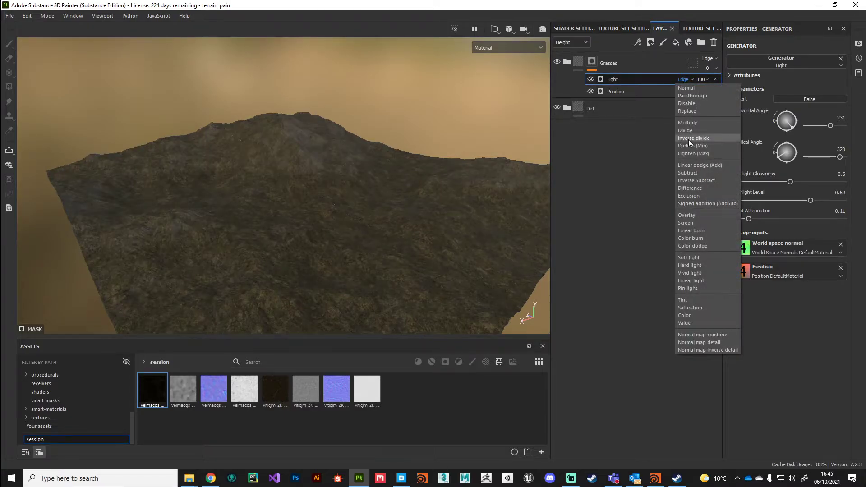
left_click(687, 173)
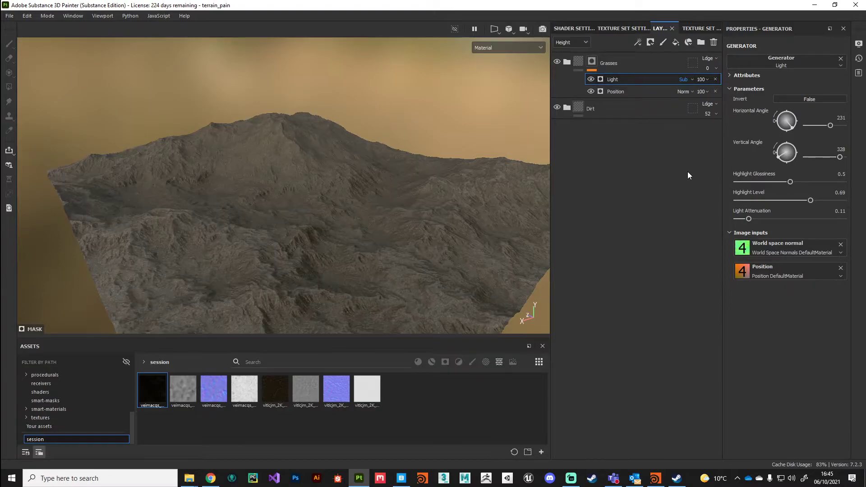
left_click(684, 80)
left_click(686, 122)
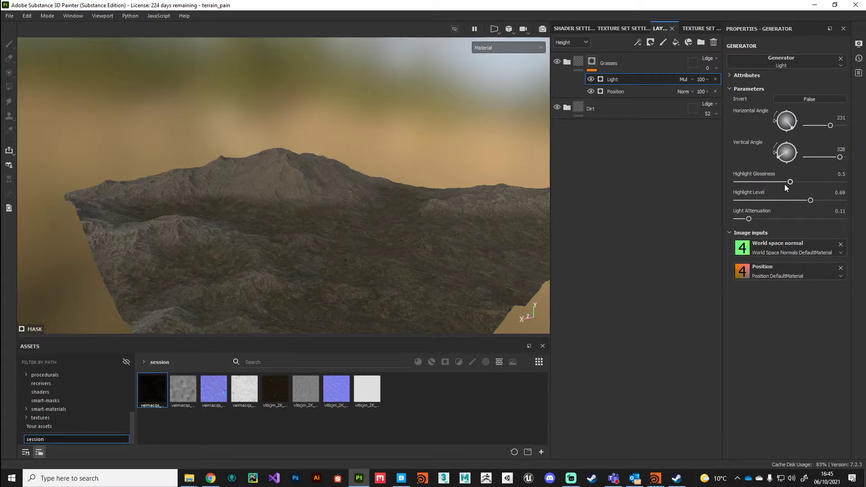
Set highlight glossiness 0.63 and horizontal angle 347, recheck blends, and keep Multiply
left_click_drag(760, 189, 804, 191)
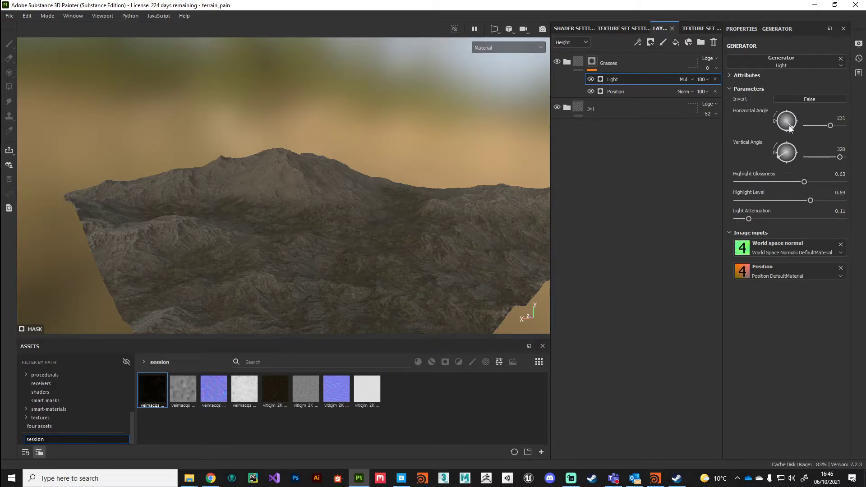
left_click_drag(787, 131, 755, 131)
left_click(685, 79)
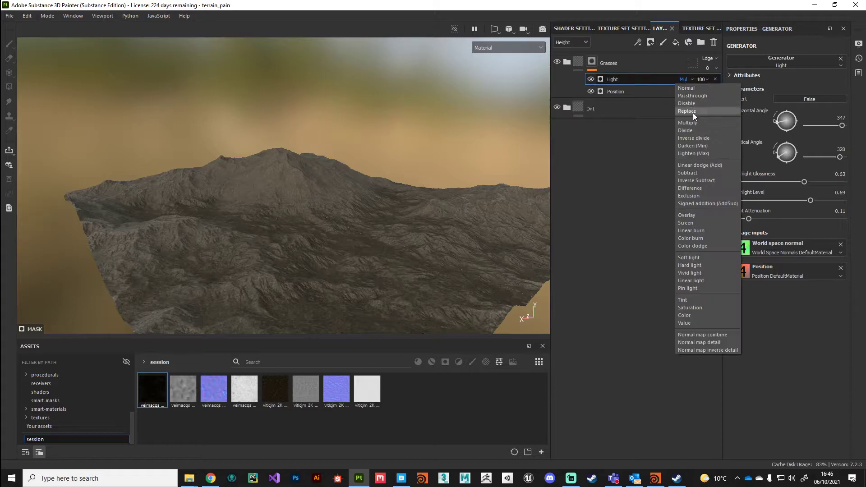
left_click(697, 164)
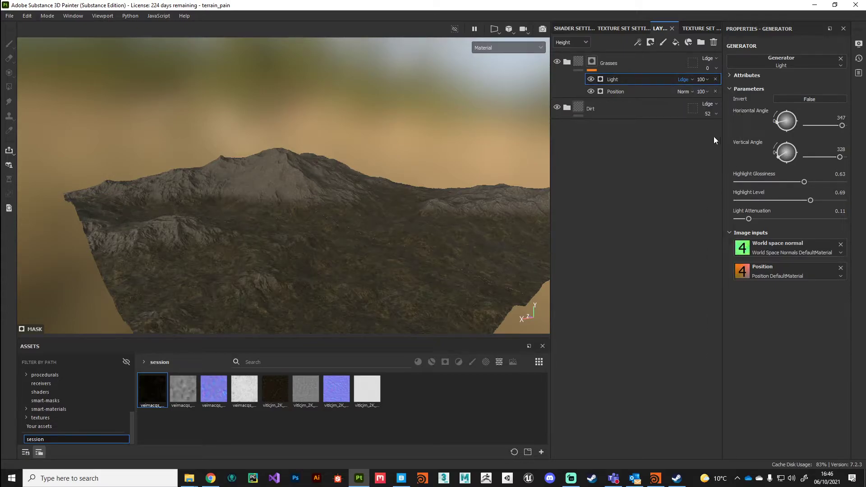
left_click(682, 80)
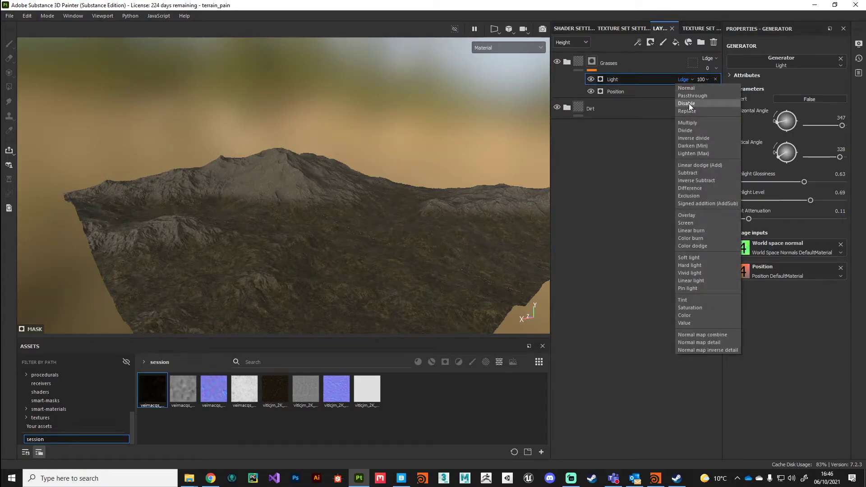
left_click(689, 172)
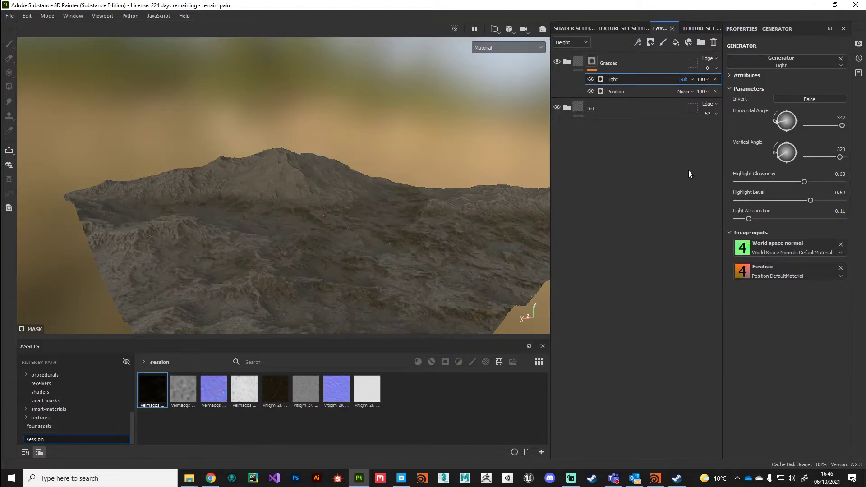
left_click(684, 80)
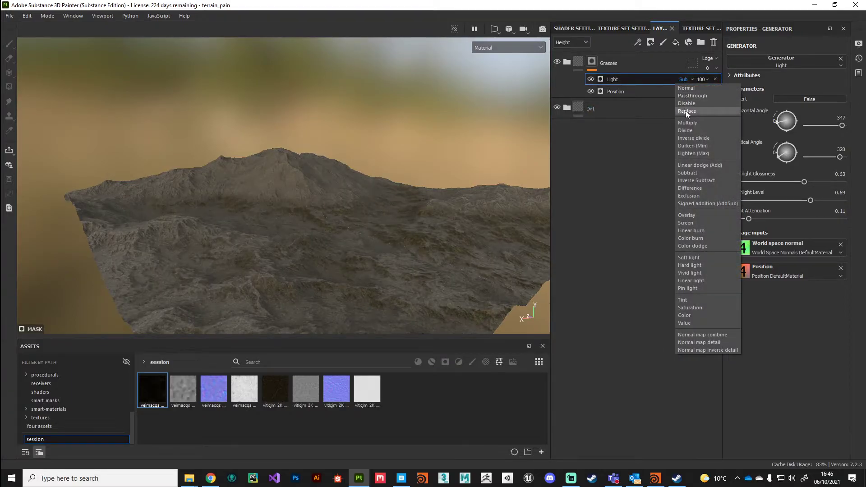
left_click(685, 122)
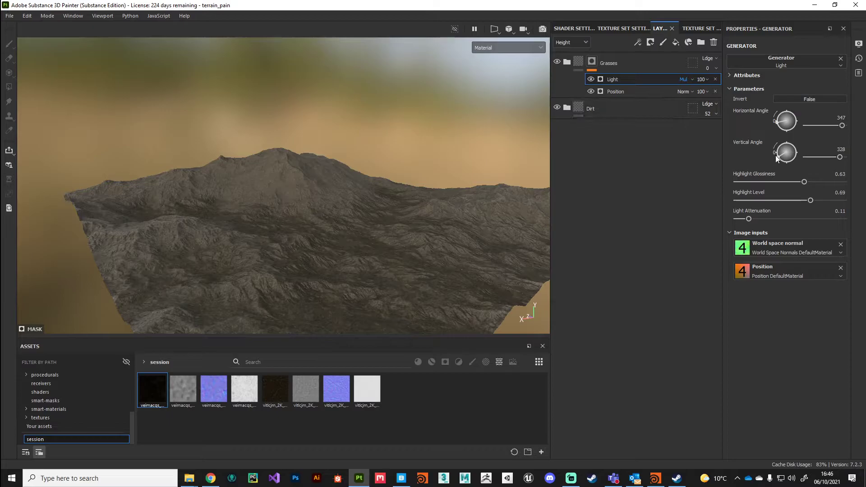
Invert the Light generator and rough in its horizontal and vertical light angles
left_click_drag(779, 159, 745, 152)
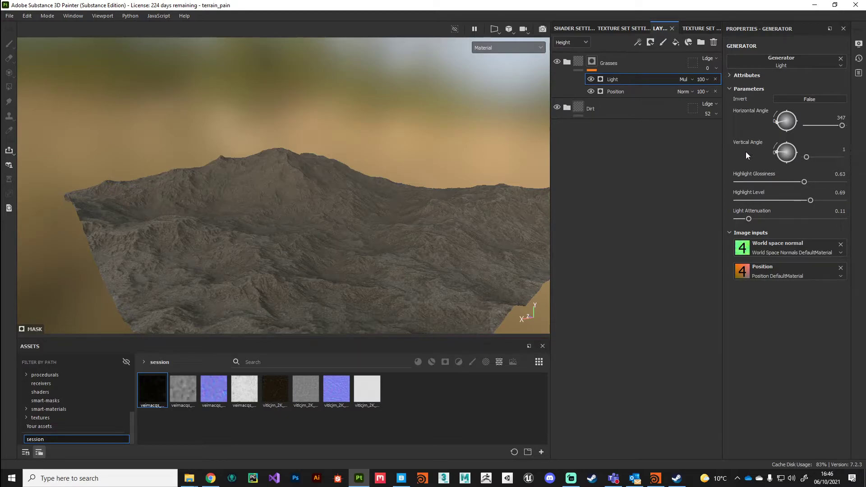
left_click_drag(776, 120, 800, 111)
left_click_drag(778, 147, 801, 163)
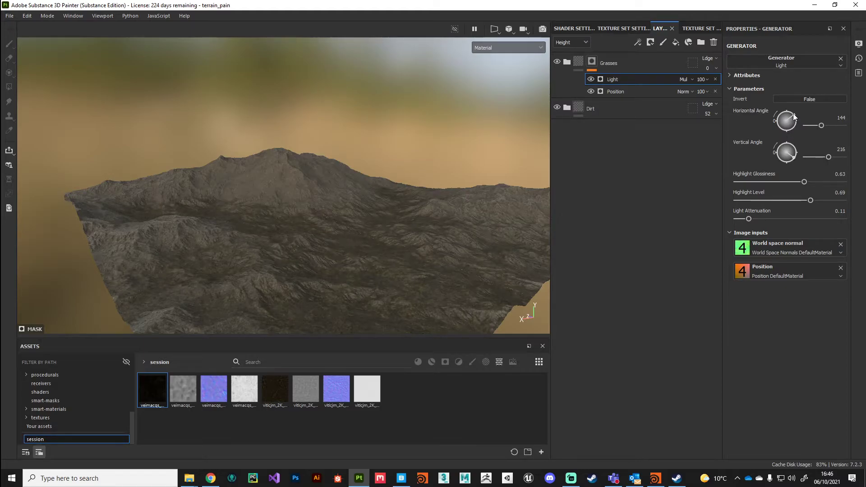
left_click_drag(794, 125, 797, 123)
left_click(816, 101)
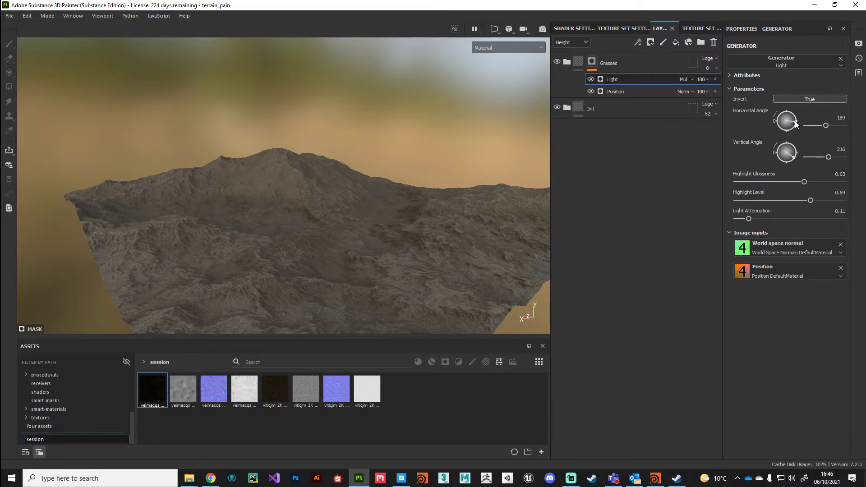
left_click_drag(793, 128, 800, 120)
mouse_move(792, 157)
left_mouse_down()
mouse_move(778, 159)
mouse_move(795, 156)
left_mouse_up()
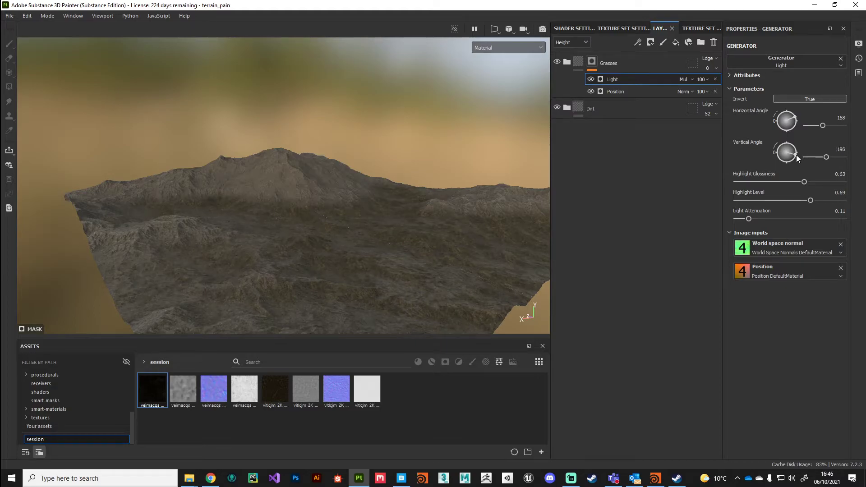
left_click_drag(797, 156, 802, 181)
Set highlight level 0.83, horizontal angle 173 and vertical angle 195
left_click_drag(809, 201, 825, 201)
left_click_drag(392, 230, 328, 204, "alt")
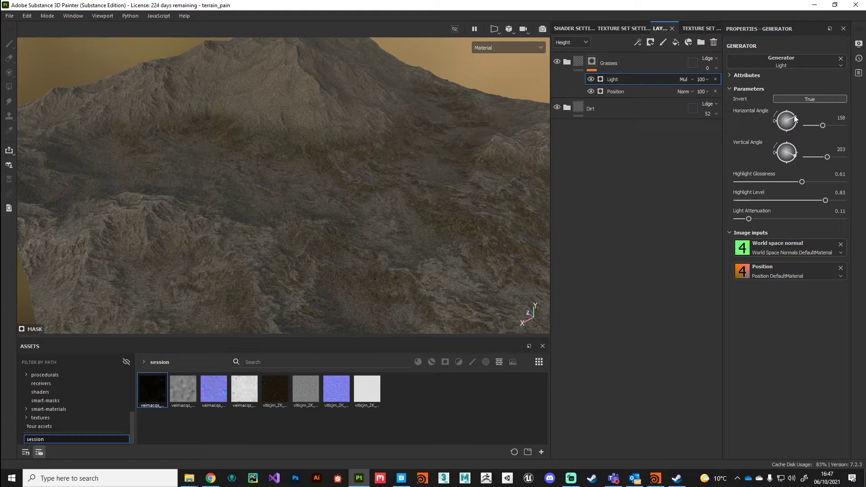
left_click_drag(795, 121, 797, 119)
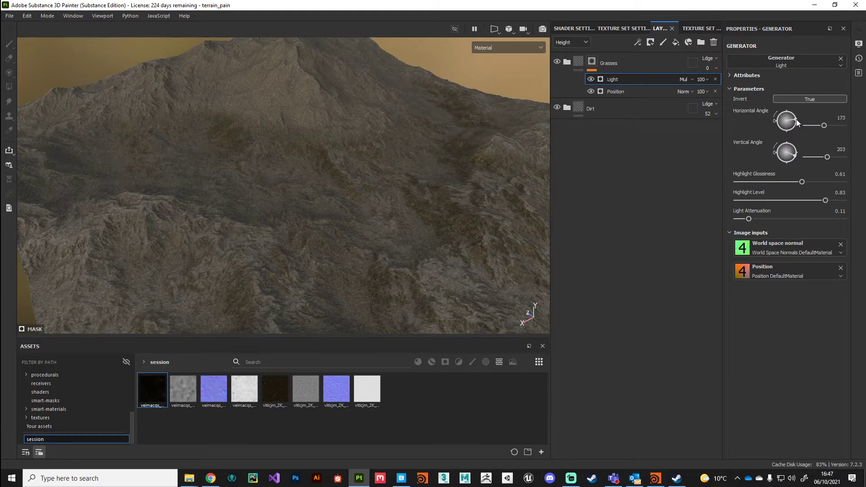
left_click_drag(797, 158, 797, 154)
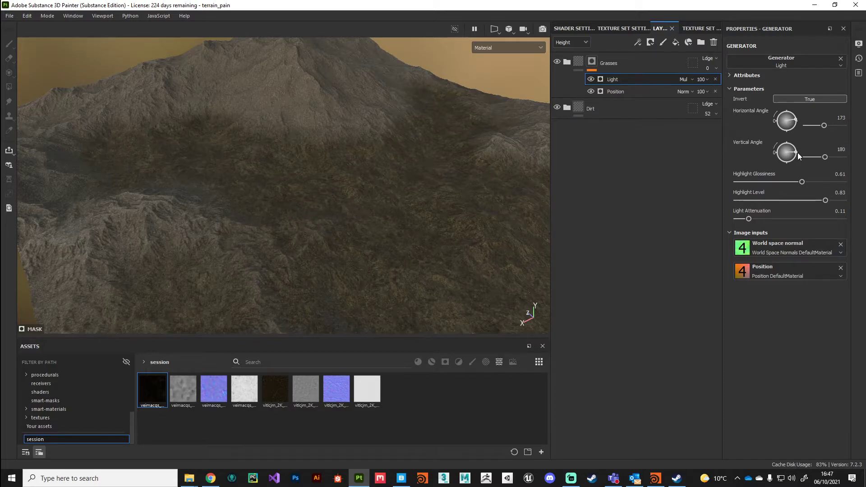
left_click_drag(799, 155, 800, 156)
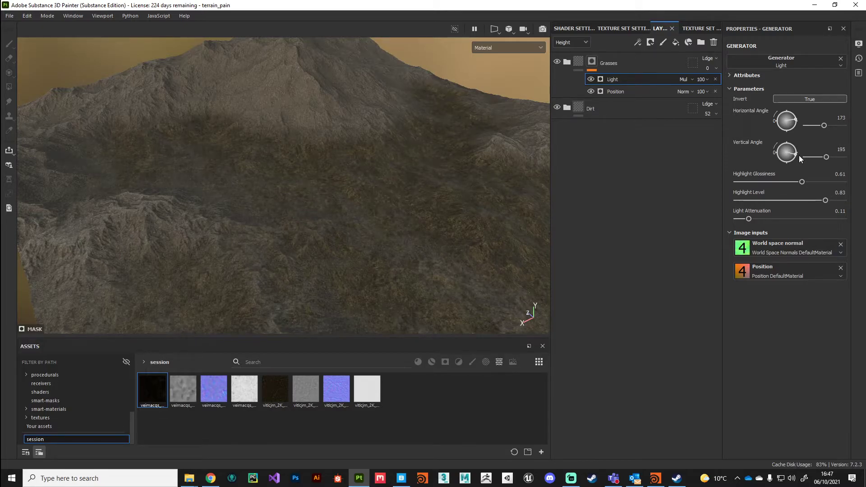
left_click_drag(474, 203, 377, 302, "alt")
left_click_drag(344, 186, 290, 263, "alt")
Drop the Light generator layer's opacity to 56, keeping its Multiply blend
left_click(701, 80)
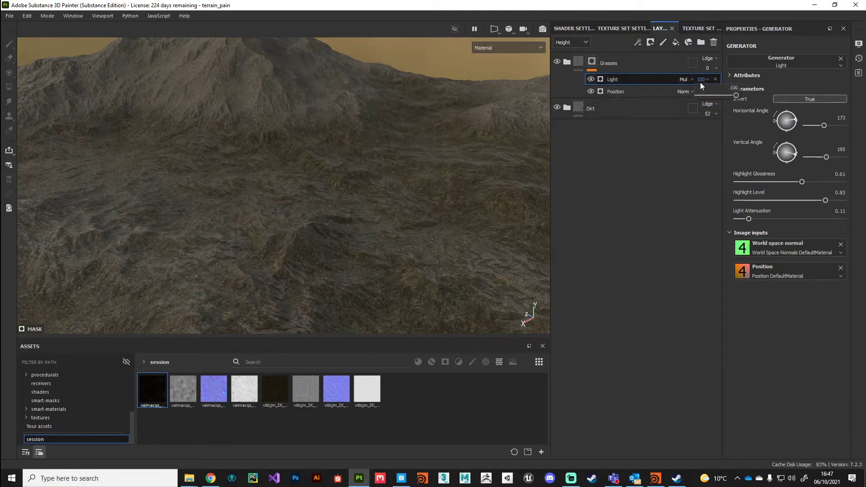
mouse_move(734, 95)
left_mouse_down()
mouse_move(713, 97)
mouse_move(720, 99)
left_mouse_up()
left_click_drag(374, 216, 336, 229, "alt")
scroll(288, 250, "down", 8)
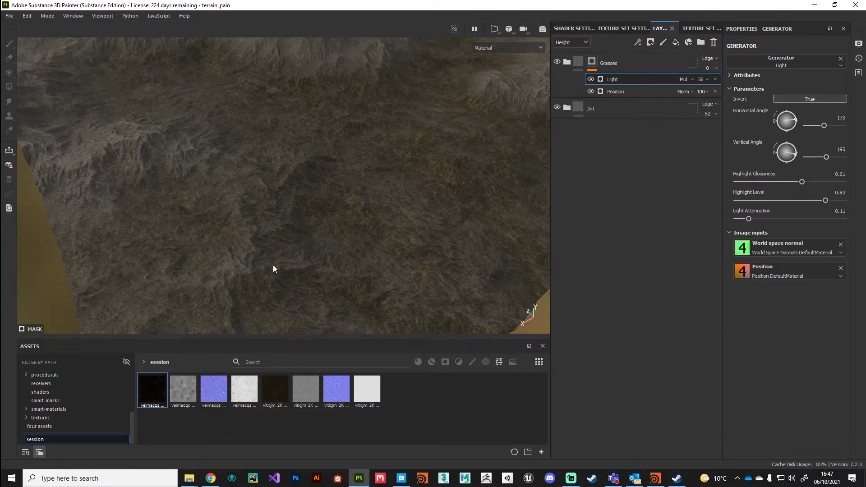
left_click_drag(306, 167, 318, 255, "alt")
Stack a Curvature generator on the Grasses mask and blend it with Subtract
left_click(590, 66)
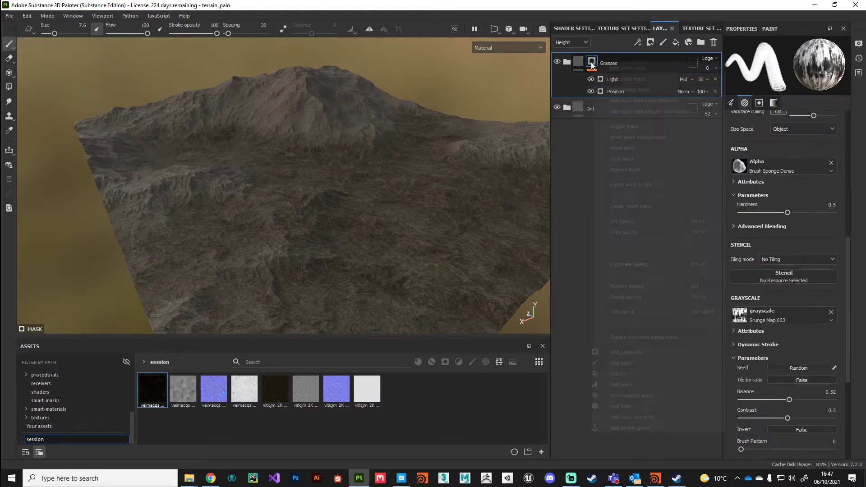
right_click(590, 66)
left_click(625, 351)
left_click(786, 61)
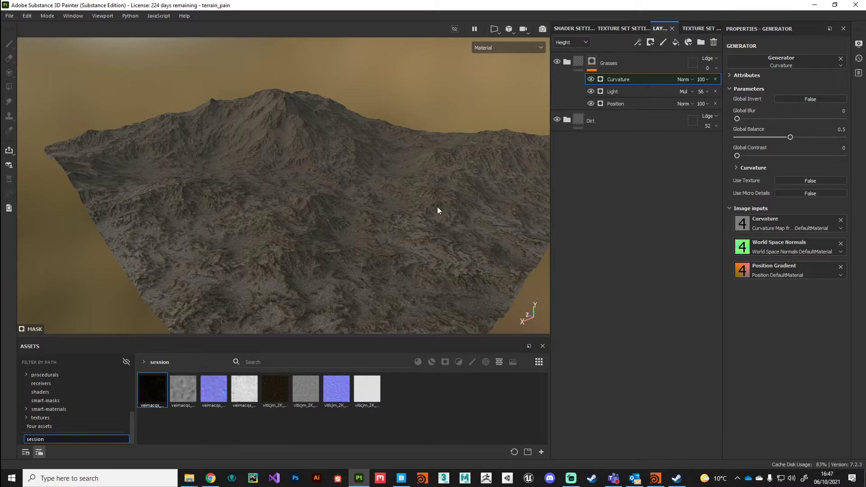
left_click_drag(437, 209, 391, 179, "alt")
left_click_drag(401, 215, 300, 261, "alt")
left_click(683, 79)
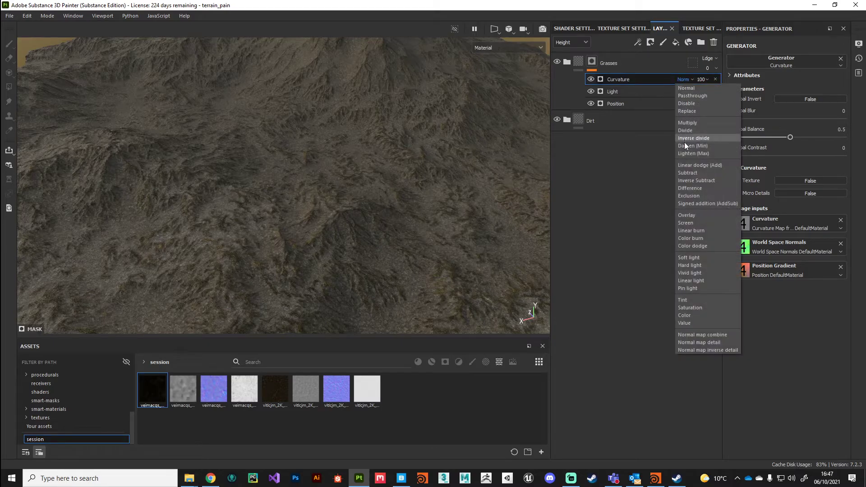
left_click(686, 173)
left_click_drag(386, 245, 327, 166, "alt")
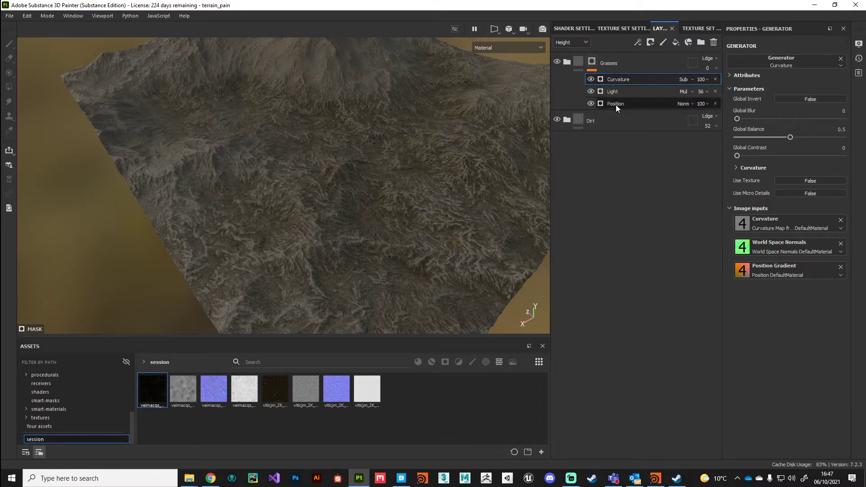
left_click_drag(384, 180, 334, 232, "alt")
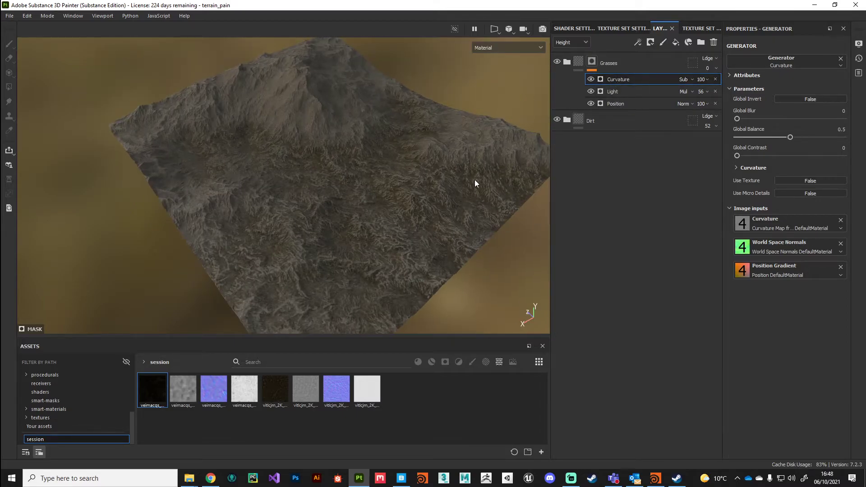
Toggle the Light layer to compare, then set the Curvature layer's opacity to 49
left_click(591, 91)
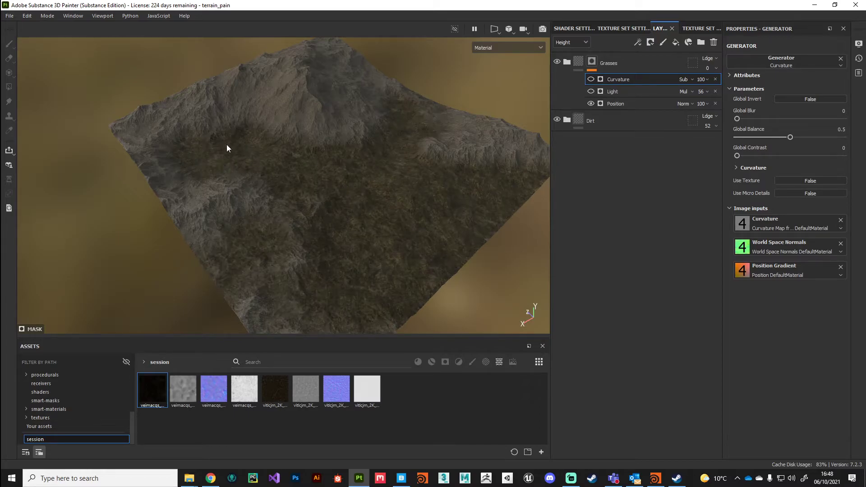
left_click(591, 92)
mouse_move(426, 184)
left_mouse_down("alt")
mouse_move(425, 153)
mouse_move(213, 194)
mouse_move(425, 185)
left_mouse_up("alt")
scroll(426, 184, "down", 5)
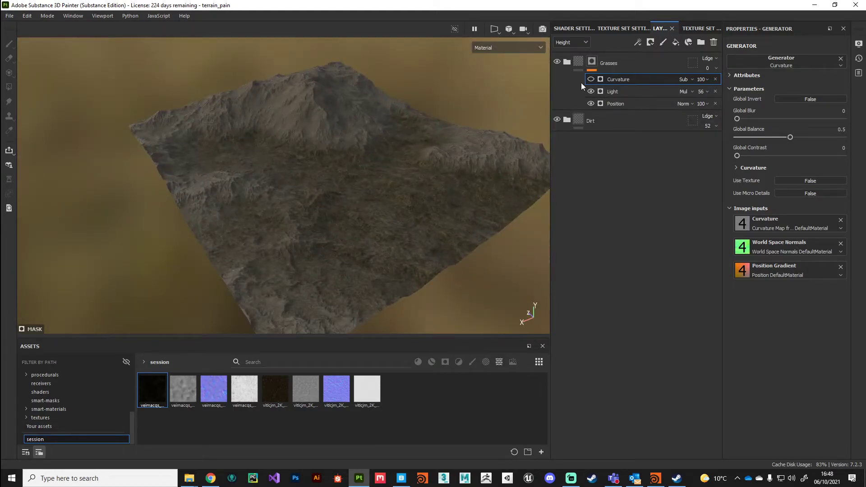
left_click(591, 79)
left_click_drag(350, 194, 365, 224, "alt")
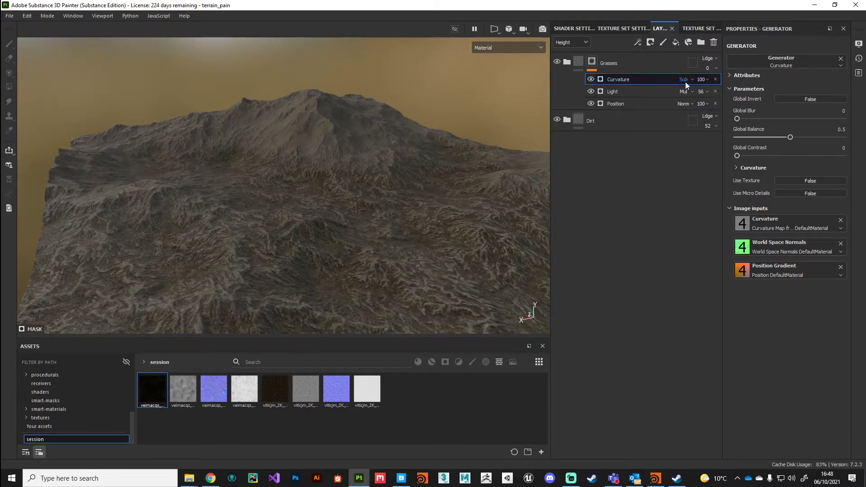
left_click(701, 80)
left_click_drag(737, 96, 721, 105)
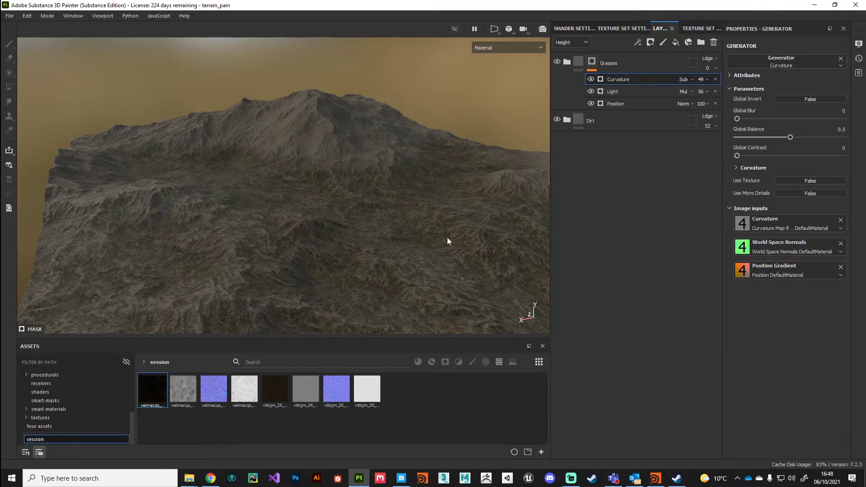
left_click_drag(447, 241, 376, 260, "alt")
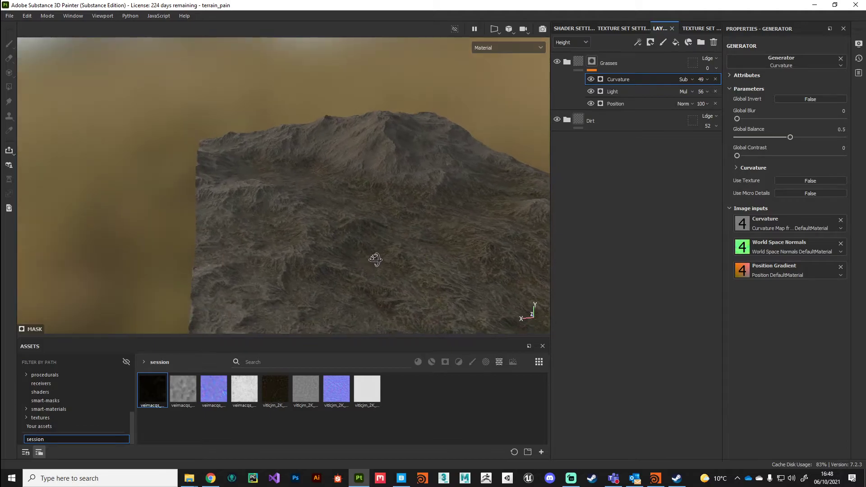
Adjust the Position generator's Global Balance, settling on 0.55 after checking the terrain
left_click(618, 104)
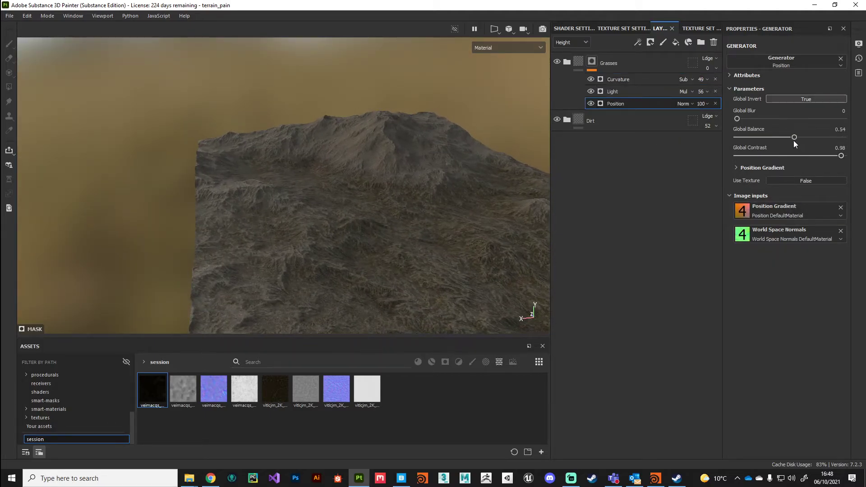
left_click_drag(797, 141, 794, 141)
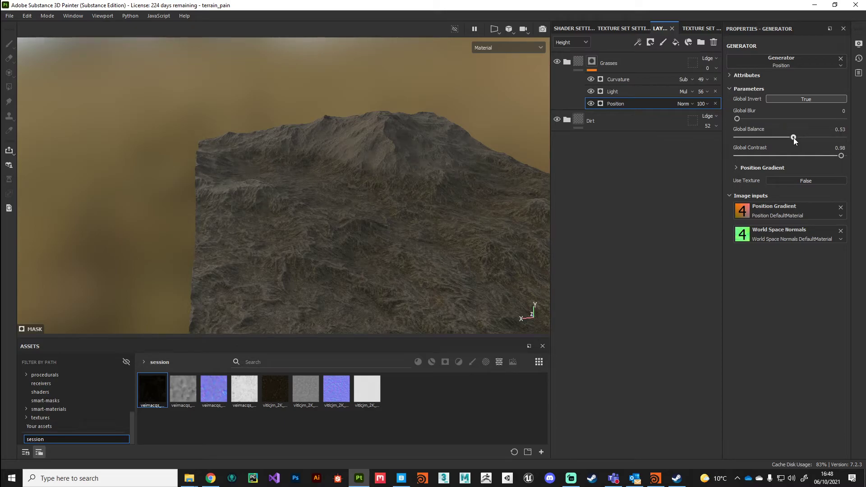
left_click_drag(397, 238, 301, 182, "alt")
scroll(404, 295, "down", 3)
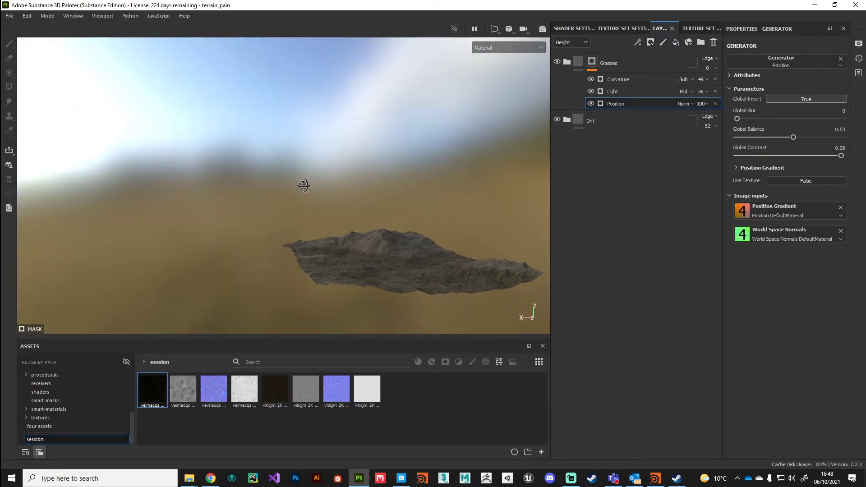
scroll(375, 257, "up", 3)
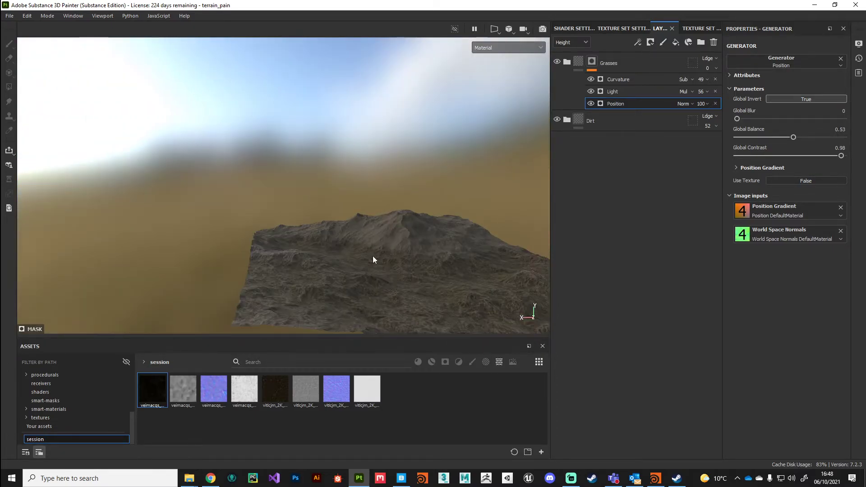
mouse_move(375, 257)
right_mouse_down("alt")
mouse_move(352, 255)
mouse_move(378, 267)
right_mouse_up("alt")
left_click_drag(378, 266, 338, 259, "alt")
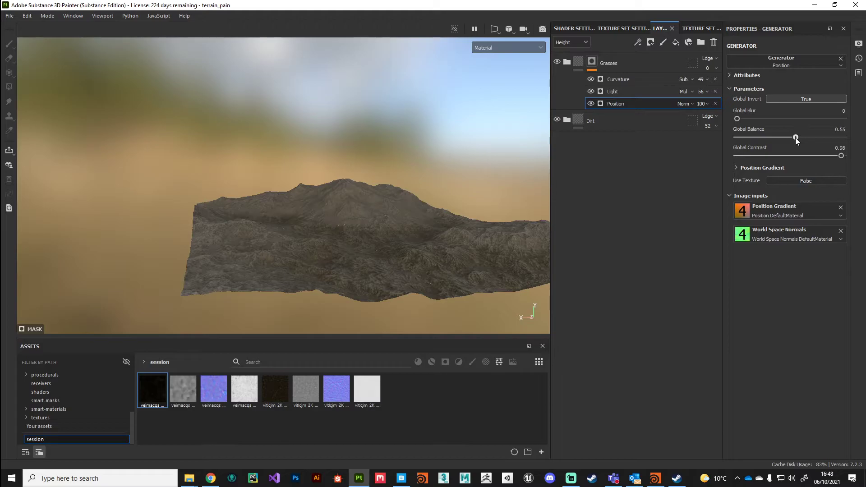
left_click_drag(794, 140, 795, 141)
left_click_drag(396, 209, 424, 199, "alt")
Set the Light generator's highlight level 0.51, glossiness 0.68 and light attenuation 0
left_click(617, 91)
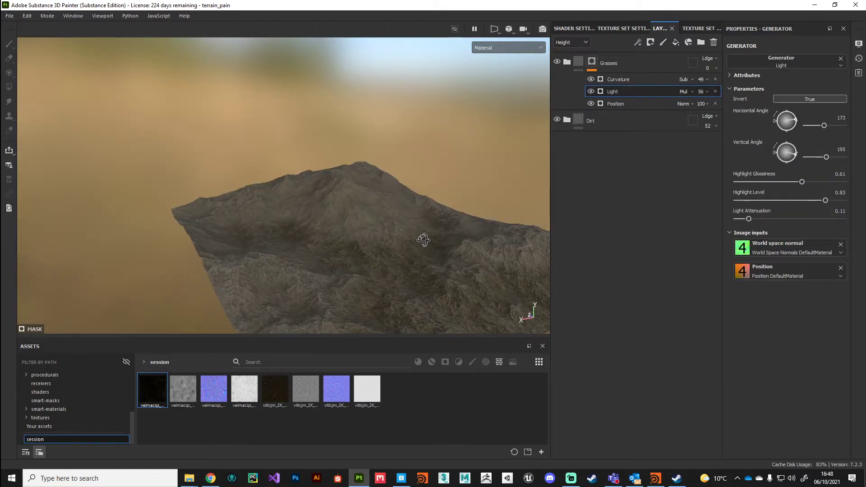
left_click_drag(424, 239, 458, 269, "alt")
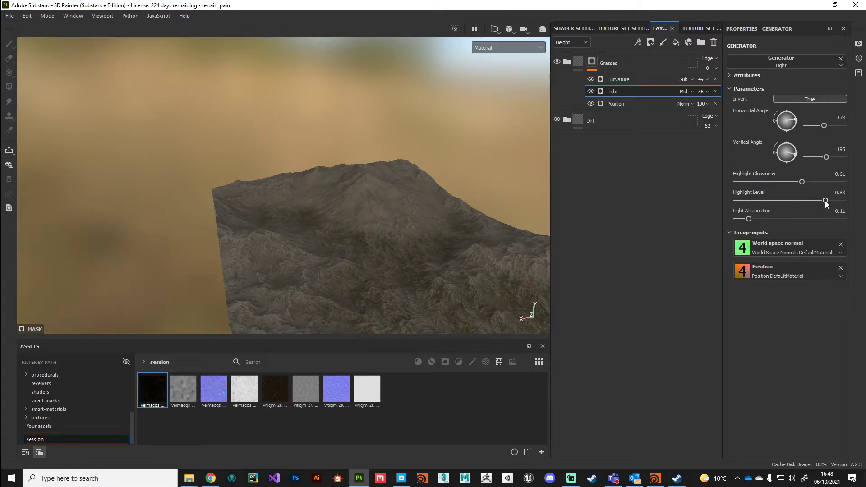
mouse_move(825, 201)
left_mouse_down()
mouse_move(787, 206)
mouse_move(780, 186)
mouse_move(813, 188)
left_mouse_up()
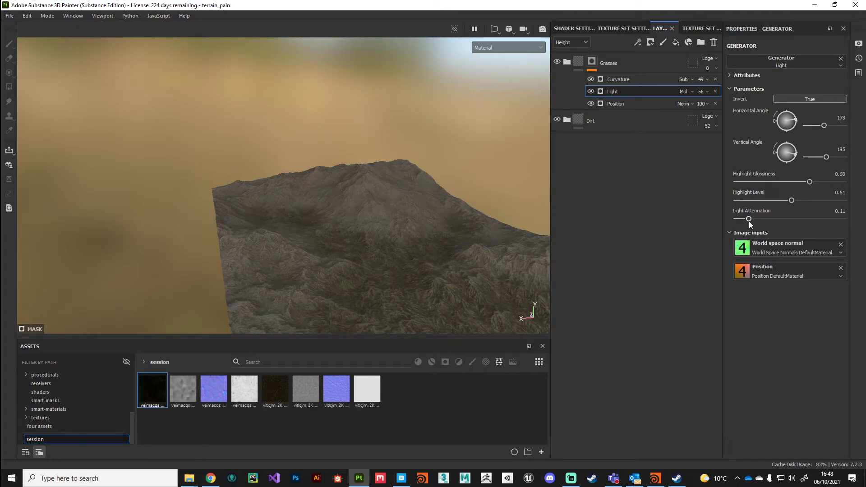
mouse_move(751, 225)
left_mouse_down()
mouse_move(769, 224)
mouse_move(735, 220)
left_mouse_up()
mouse_move(405, 271)
left_mouse_down("alt")
mouse_move(392, 241)
mouse_move(433, 242)
mouse_move(354, 269)
mouse_move(341, 255)
mouse_move(379, 276)
mouse_move(352, 253)
mouse_move(290, 255)
mouse_move(322, 263)
mouse_move(344, 282)
mouse_move(366, 270)
mouse_move(420, 287)
mouse_move(395, 286)
mouse_move(396, 252)
mouse_move(412, 264)
left_mouse_up("alt")
key("c")
middle_click_drag(412, 265, 371, 255, "alt")
left_click_drag(371, 255, 356, 245, "alt")
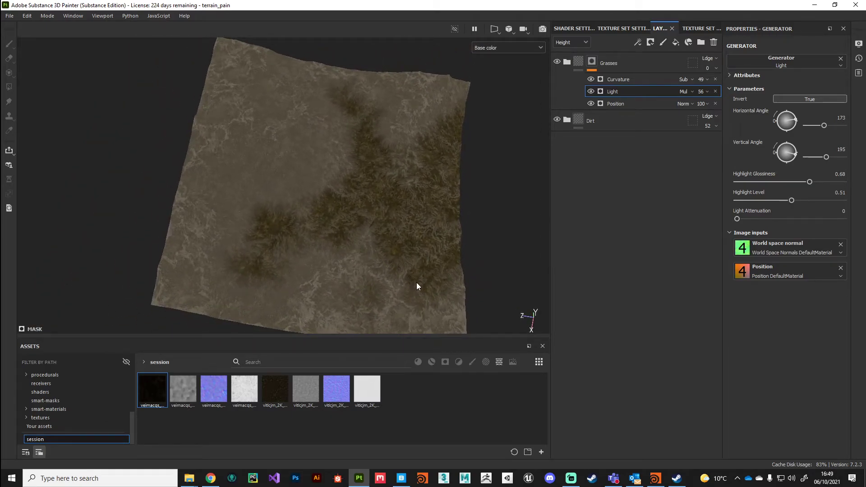
left_click_drag(416, 284, 317, 272, "alt")
scroll(383, 230, "up", 3)
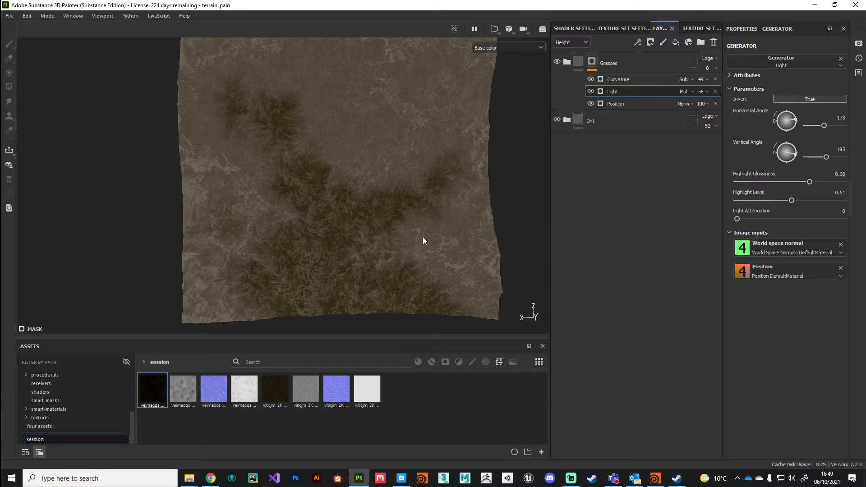
left_click_drag(351, 254, 431, 171, "alt")
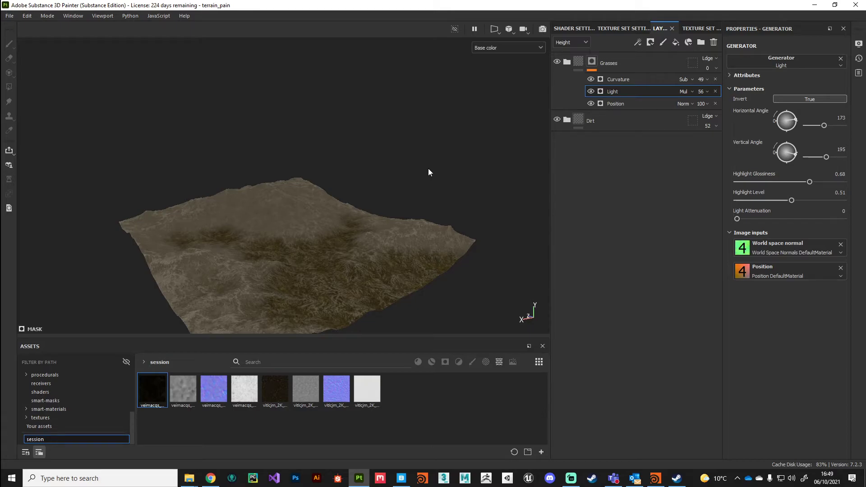
mouse_move(317, 260)
left_mouse_down("alt")
mouse_move(353, 271)
mouse_move(265, 272)
mouse_move(345, 265)
mouse_move(303, 283)
mouse_move(337, 250)
mouse_move(439, 233)
mouse_move(251, 247)
mouse_move(211, 236)
mouse_move(178, 250)
mouse_move(291, 253)
mouse_move(218, 259)
mouse_move(308, 247)
left_mouse_up("alt")
key("m")
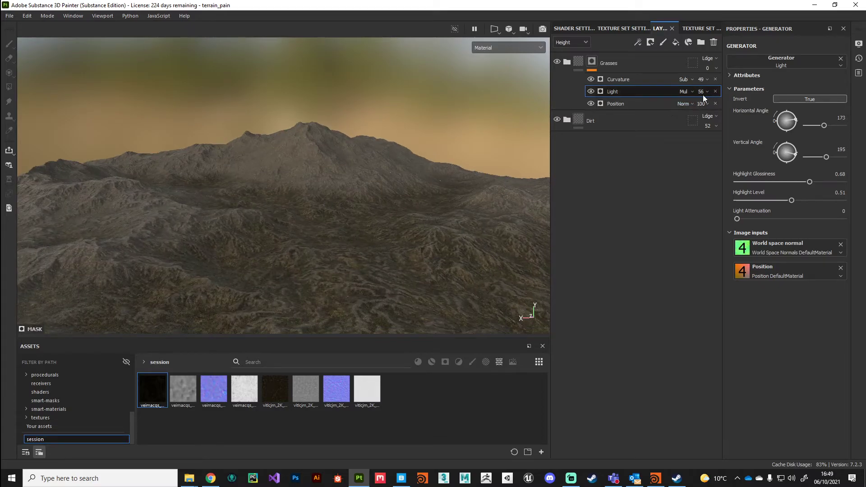
Lower the Curvature generator's balance to 0.12 and set its mask opacity to 52
left_click(625, 80)
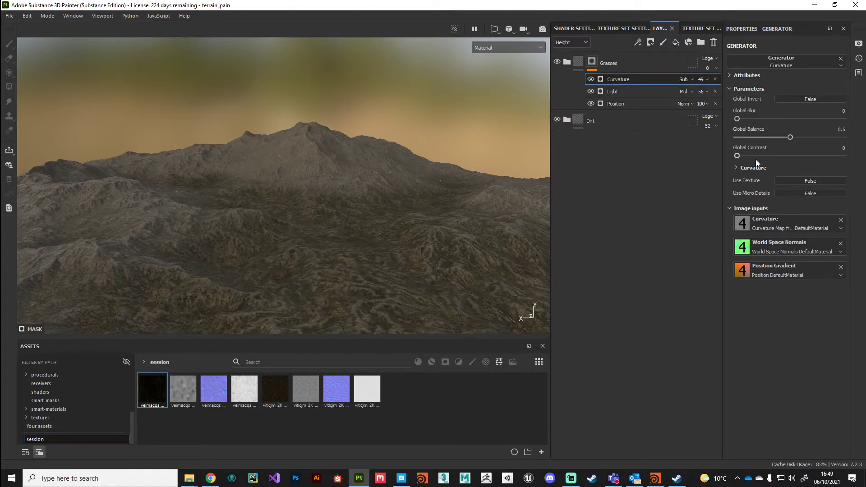
mouse_move(790, 138)
left_mouse_down()
mouse_move(774, 138)
mouse_move(832, 142)
mouse_move(750, 145)
left_mouse_up()
left_click_drag(701, 80, 740, 97)
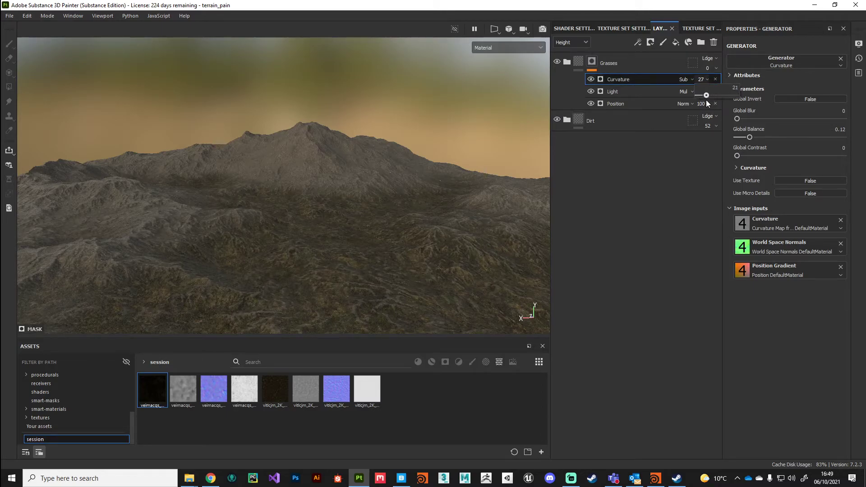
left_click_drag(710, 100, 720, 98)
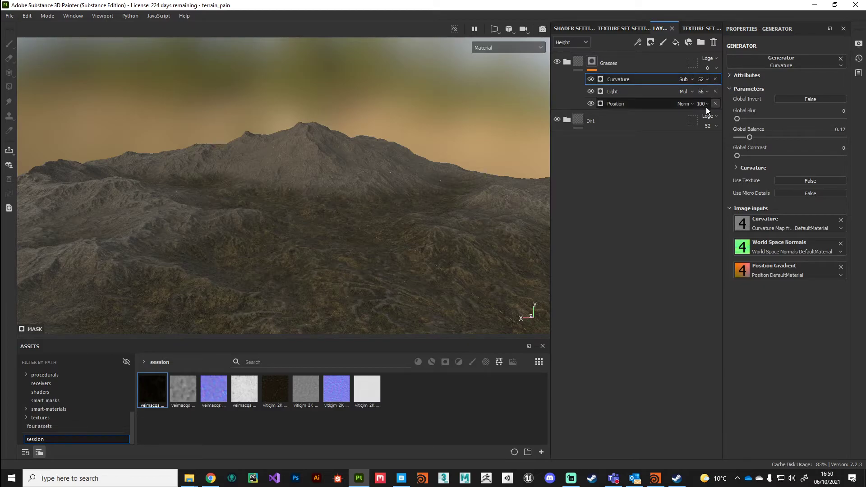
left_click_drag(290, 212, 262, 272, "alt")
Pan, orbit and zoom around the terrain to review the grass coverage on the mountain
middle_click_drag(262, 269, 362, 249, "alt")
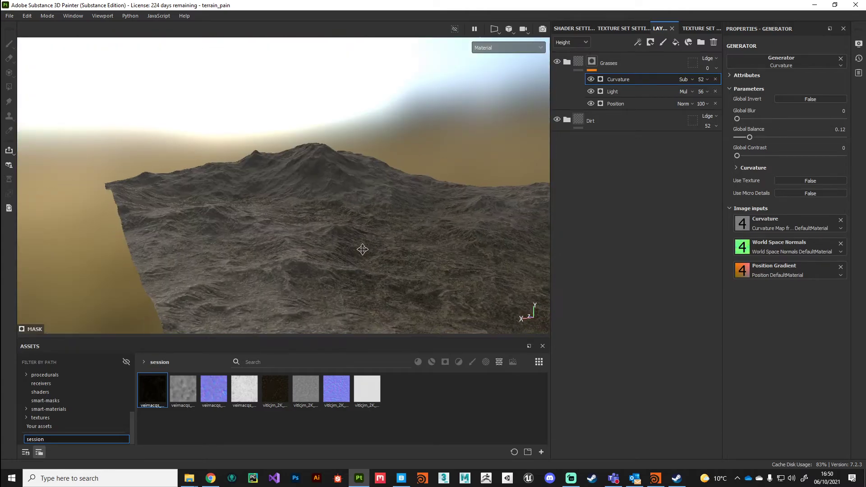
left_click_drag(364, 251, 361, 296, "alt")
right_click_drag(360, 296, 336, 271, "alt")
left_click_drag(336, 271, 177, 284, "alt")
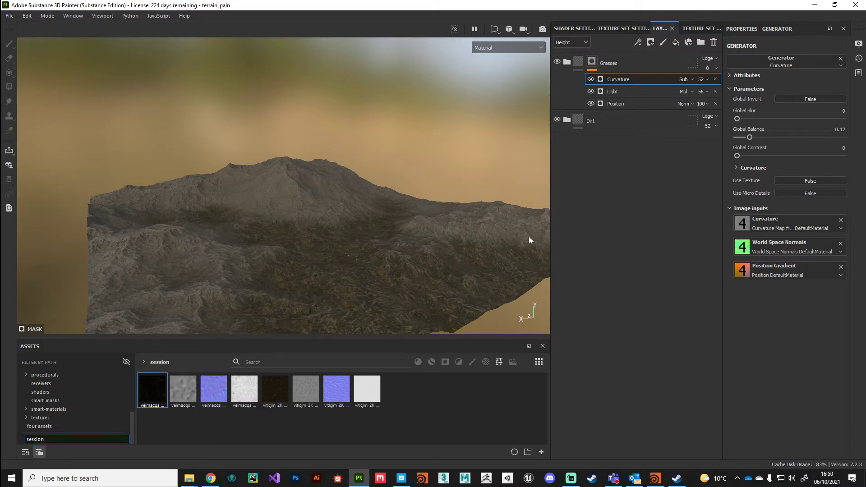
Add Fill layer 1 on top with metal, rough, nrm and height off and white (ffffff) base colour
left_click(570, 66)
left_click(569, 66)
left_click(676, 42)
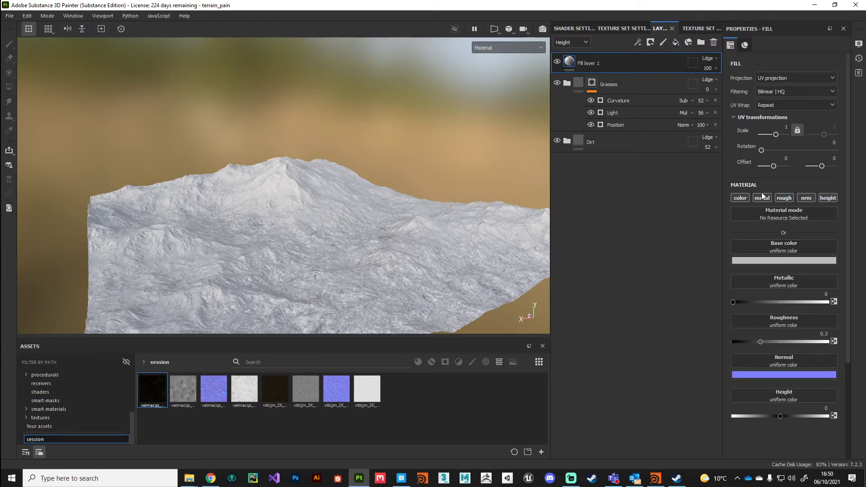
left_click(761, 198)
left_click(784, 197)
left_click(806, 199)
left_click(819, 198)
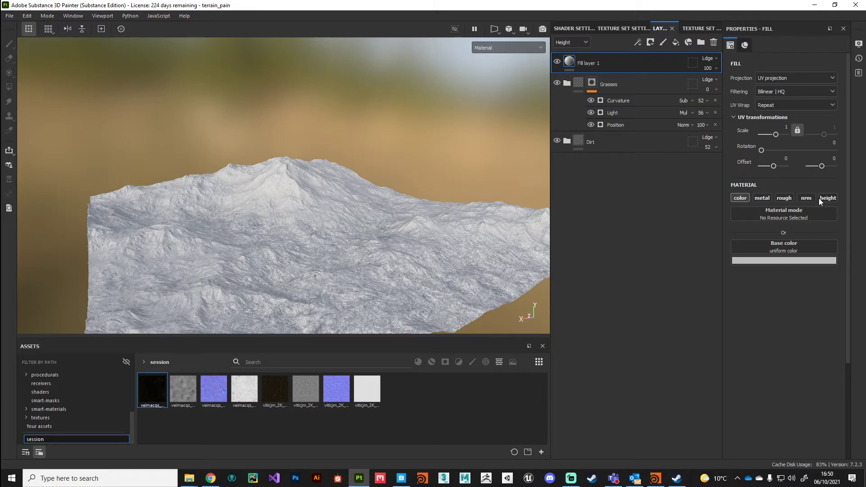
left_click(777, 262)
left_click_drag(742, 286, 729, 275)
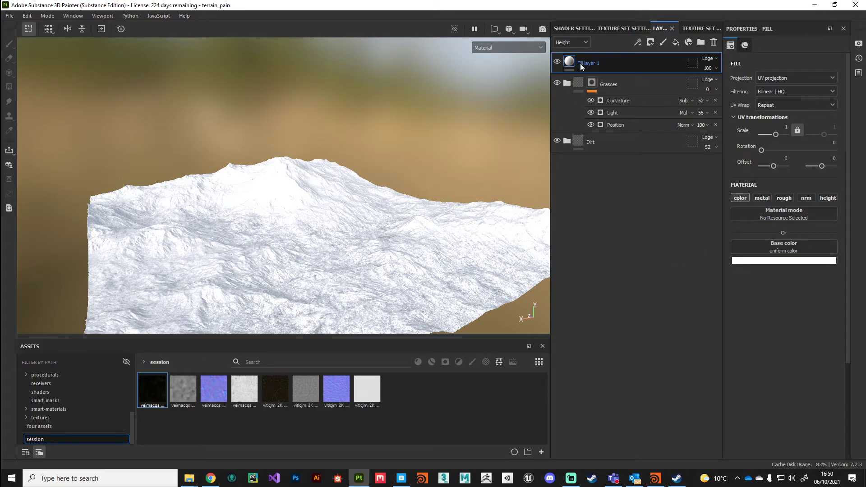
Give Fill layer 1 a black mask with a Curvature generator at 0.47 balance
right_click(592, 64)
left_click(616, 90)
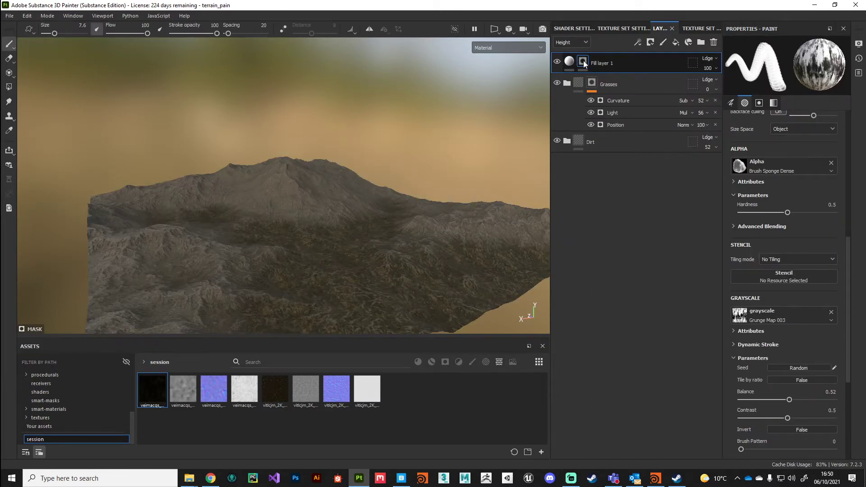
right_click(583, 62)
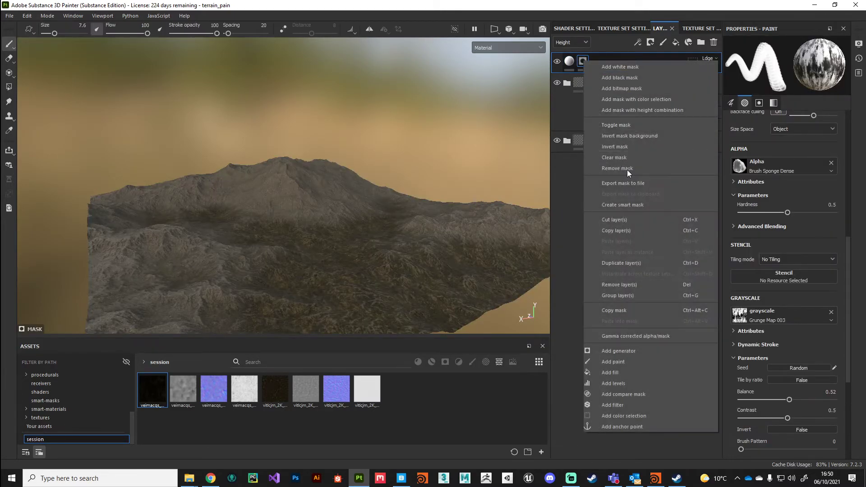
left_click(631, 347)
left_click(781, 62)
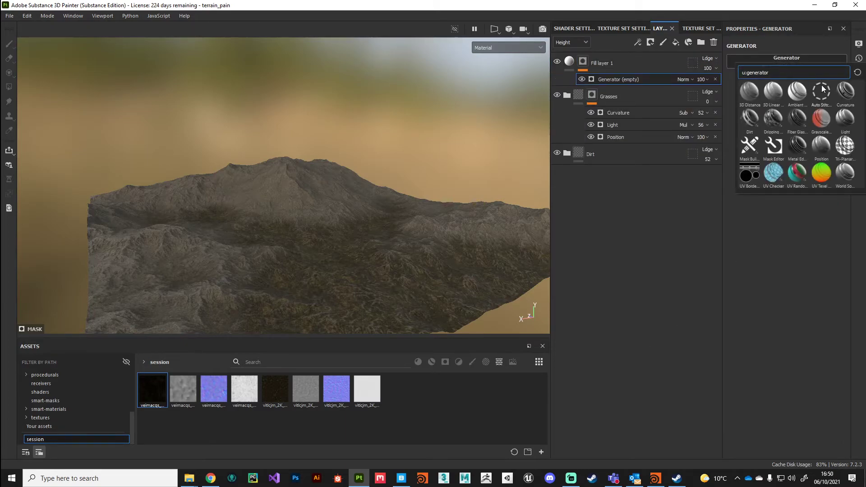
key("Escape")
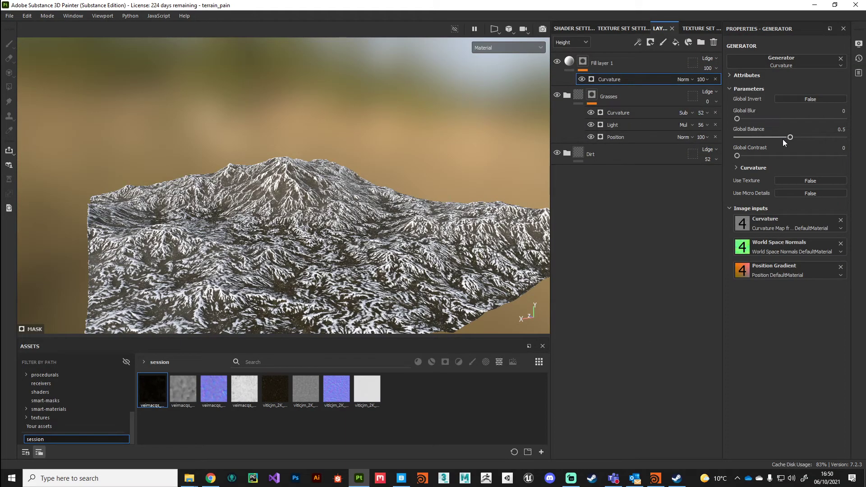
mouse_move(777, 143)
left_mouse_down()
mouse_move(761, 142)
mouse_move(787, 142)
left_mouse_up()
Add a Position generator to Fill layer 1's mask above the Curvature generator
left_click(583, 61)
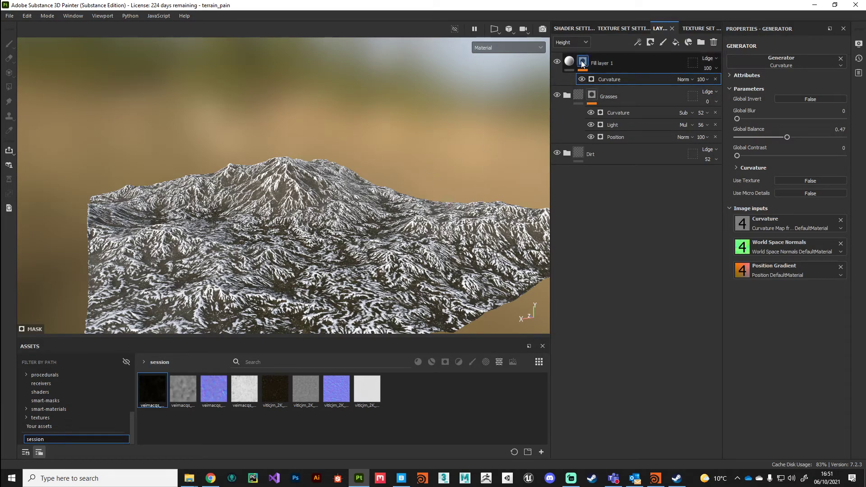
right_click(581, 60)
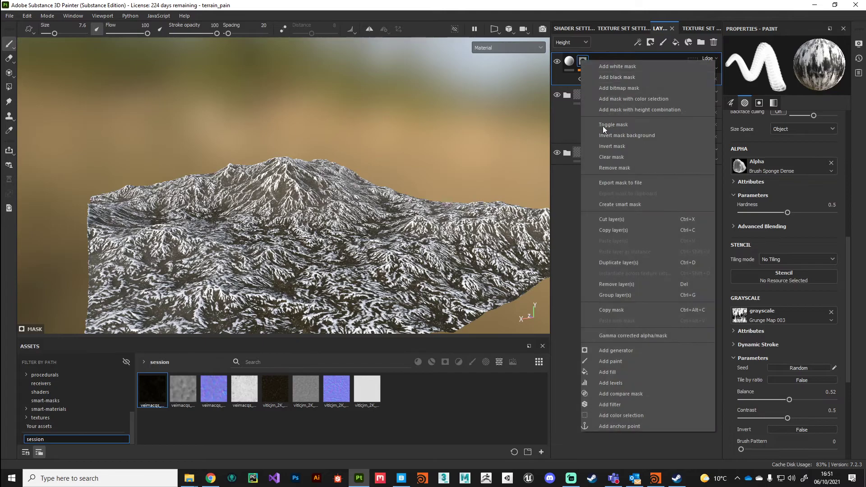
left_click(623, 351)
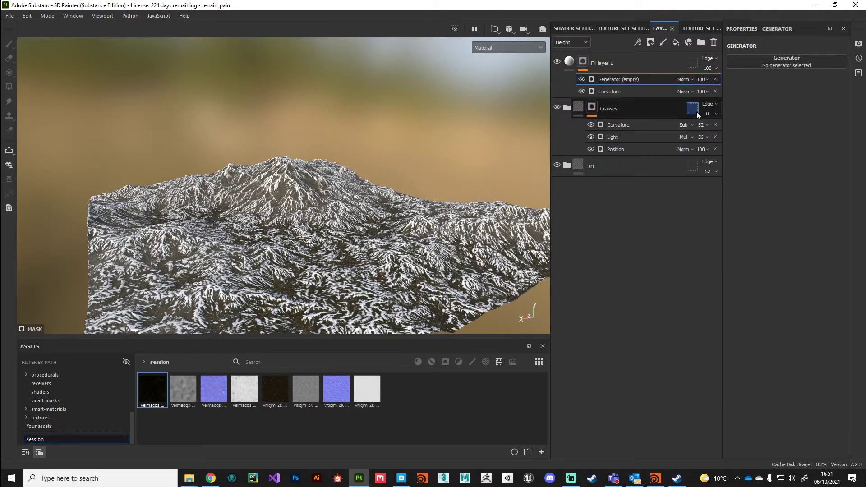
left_click(767, 65)
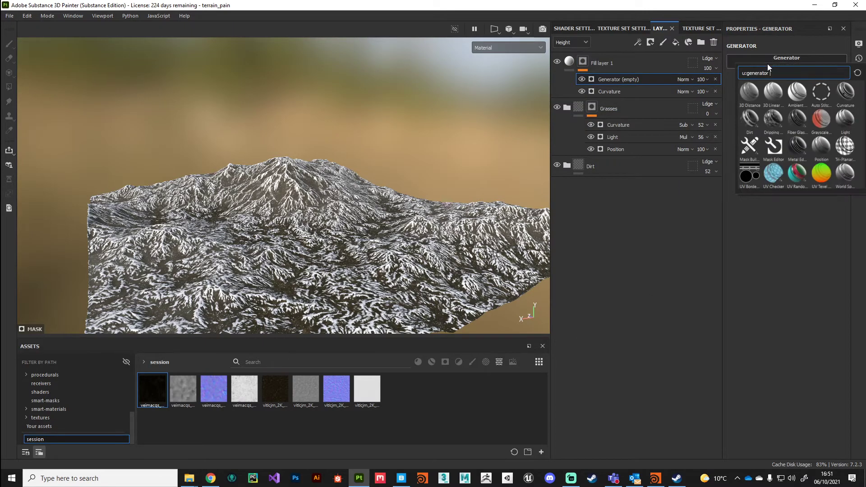
left_click(821, 146)
Set the Position generator's Global Contrast to 0.97 and Global Balance to 0.53
left_click_drag(737, 155, 843, 156)
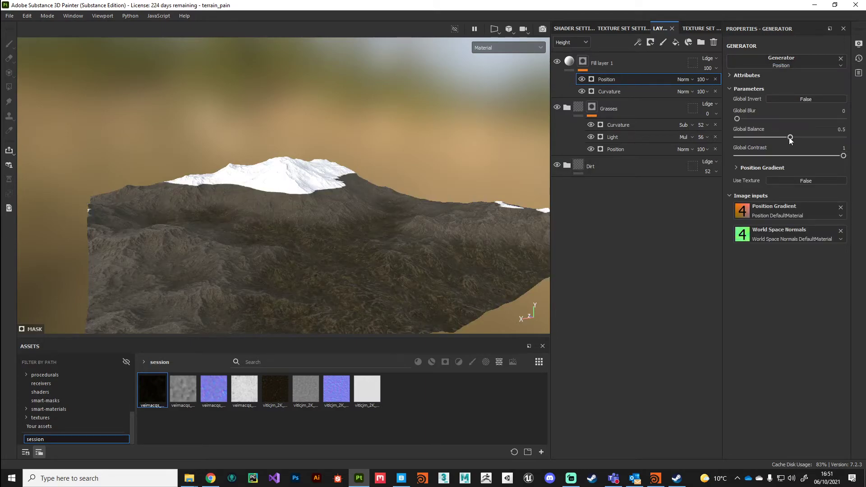
left_click_drag(790, 138, 787, 138)
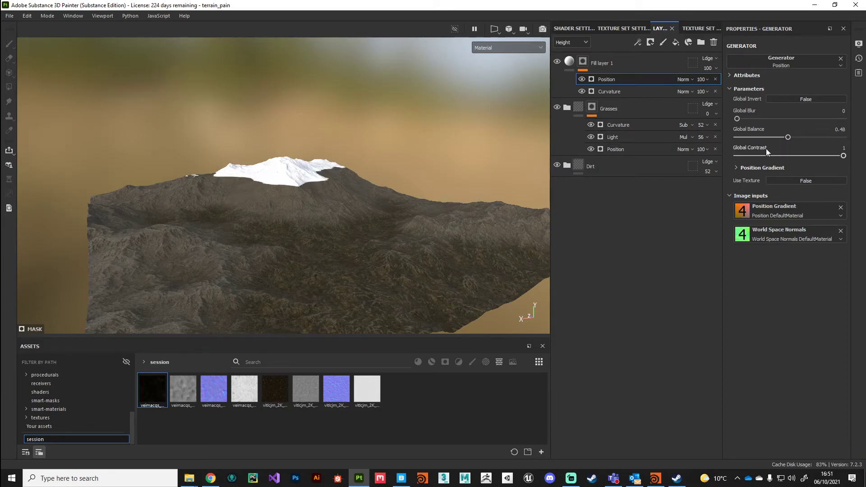
left_click_drag(792, 138, 793, 138)
left_click_drag(844, 156, 841, 156)
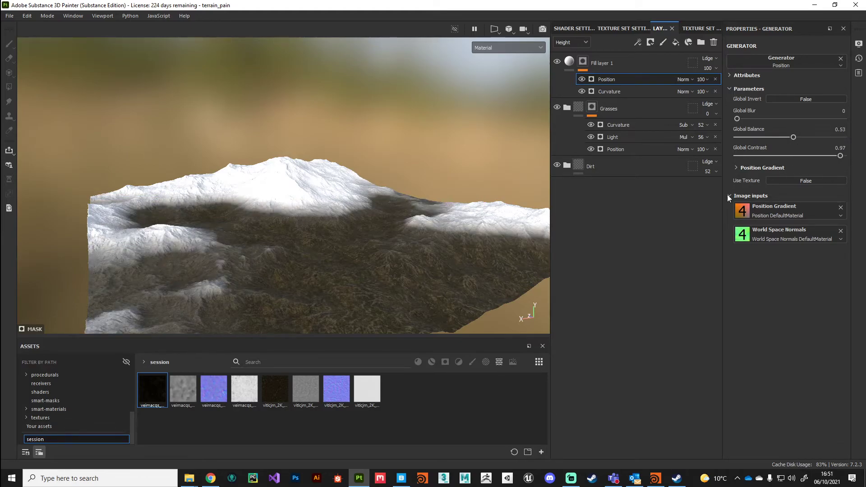
Set the Position generator's blend mode to Multiply so it combines with the Curvature mask
left_click(682, 81)
left_click(689, 124)
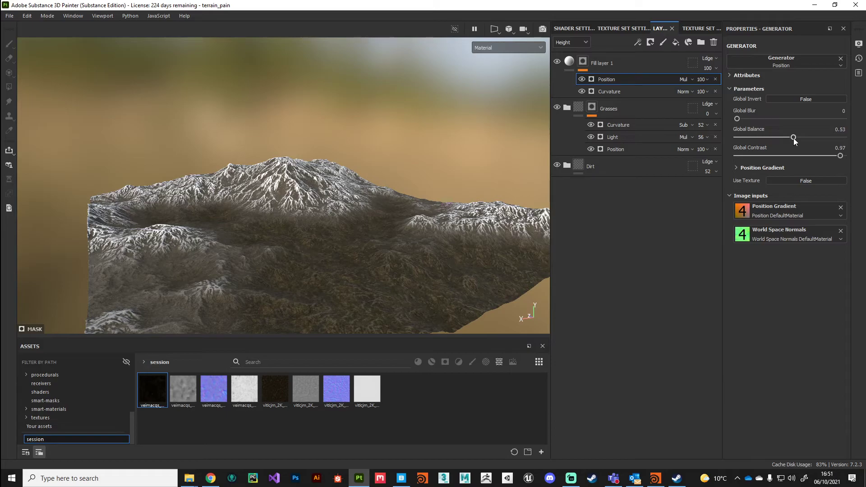
left_click(632, 92)
left_click(607, 79)
Lower the Position balance to 0.48, test Global Invert and leave it off
mouse_move(791, 135)
left_mouse_down()
mouse_move(800, 134)
mouse_move(788, 136)
left_mouse_up()
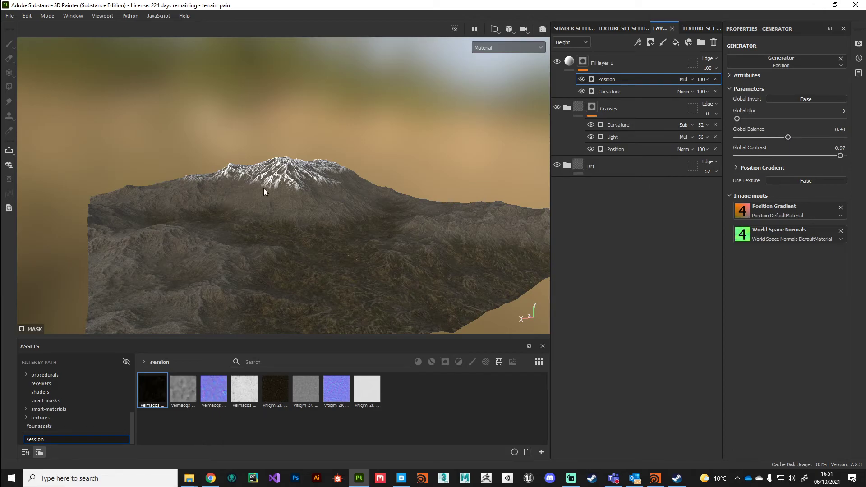
left_click(797, 100)
left_click(797, 99)
left_click_drag(269, 203, 290, 191, "alt")
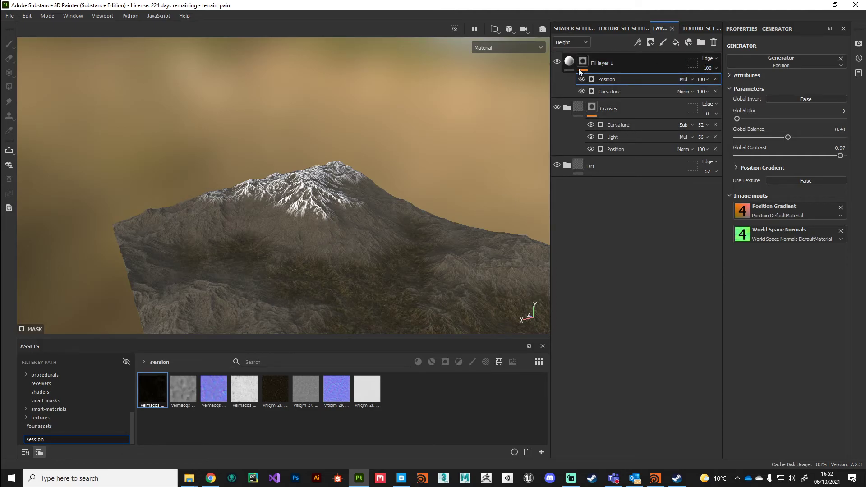
Show Base color layer settings and set Fill layer 1's blend mode to Linear dodge (Add)
left_click(570, 42)
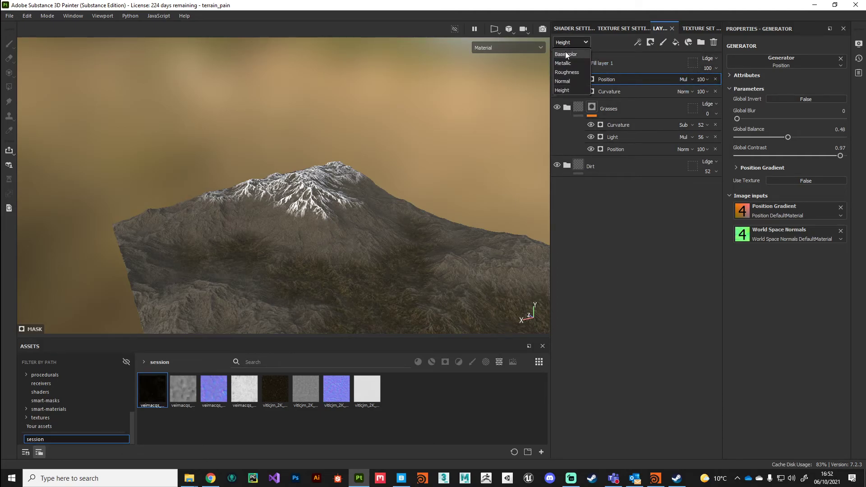
left_click(565, 55)
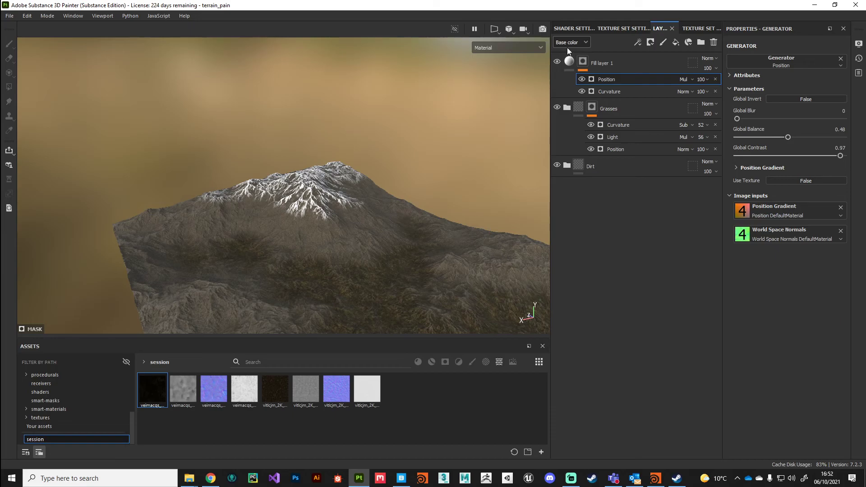
left_click(707, 58)
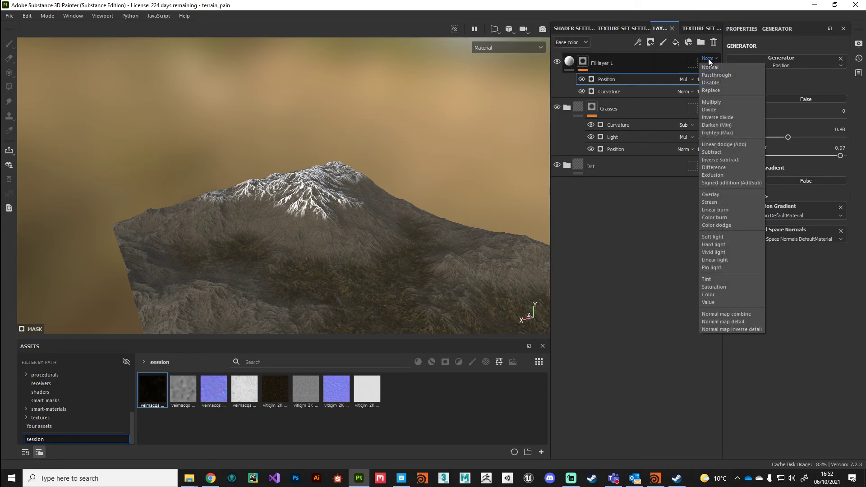
left_click(717, 145)
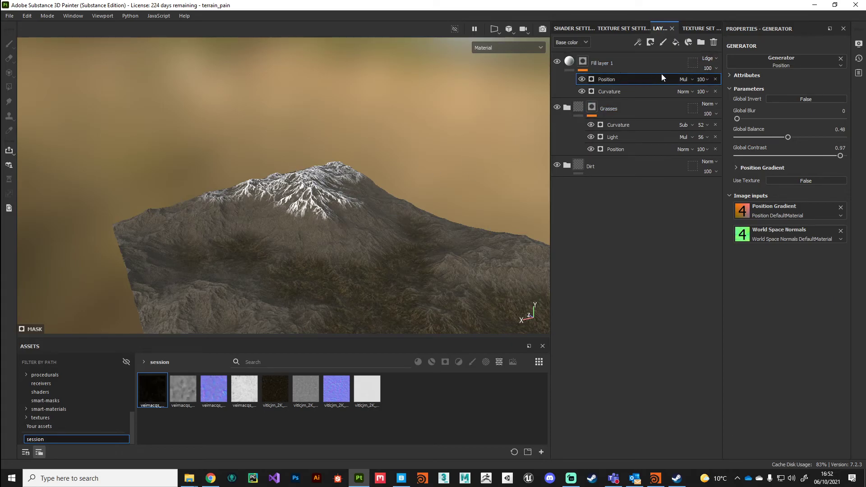
Lower Fill layer 1's opacity to 4 for a faint white highlight
key("f")
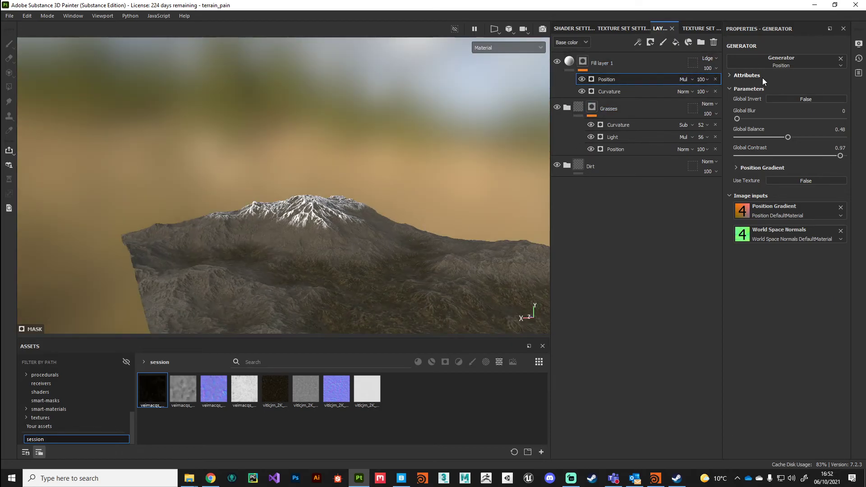
left_click(716, 69)
left_click_drag(716, 85, 689, 94)
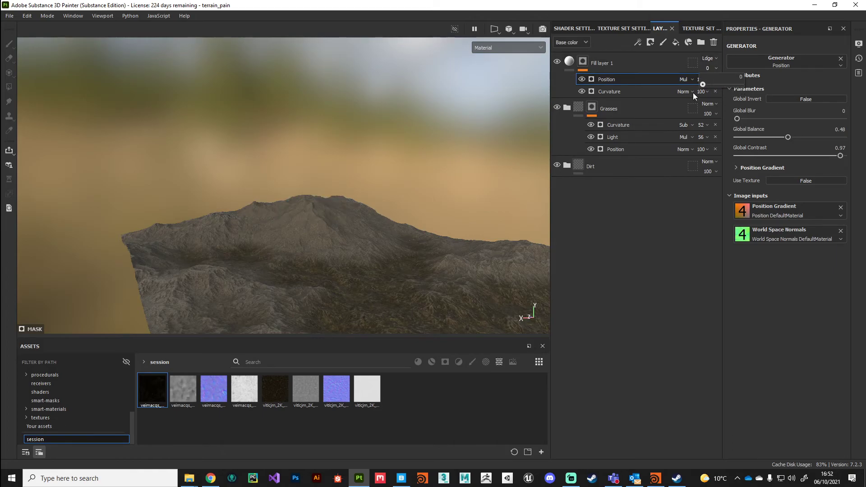
left_click_drag(707, 92, 708, 94)
Raise the Position generator's balance to 0.52 to spread the white slightly further down
mouse_move(421, 239)
left_mouse_down("alt")
mouse_move(352, 195)
mouse_move(352, 232)
mouse_move(329, 236)
mouse_move(358, 236)
mouse_move(360, 223)
left_mouse_up("alt")
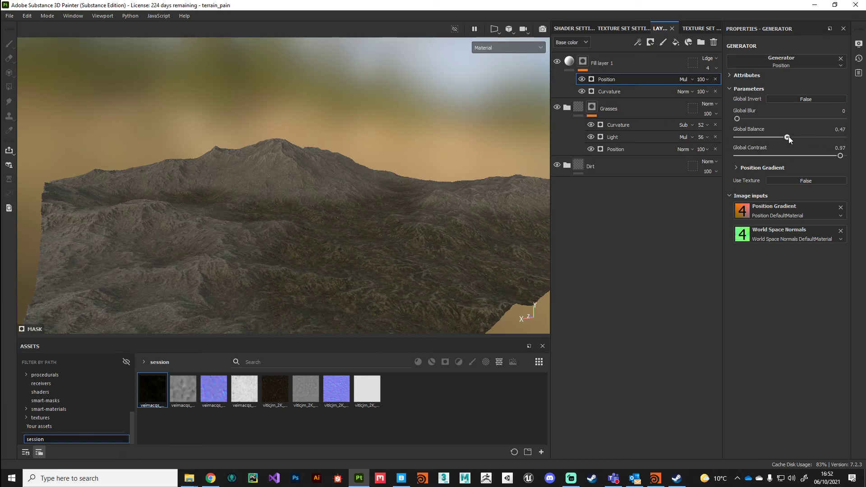
left_click_drag(789, 136, 792, 135)
left_click_drag(793, 137, 792, 137)
left_click_drag(536, 213, 294, 265, "alt")
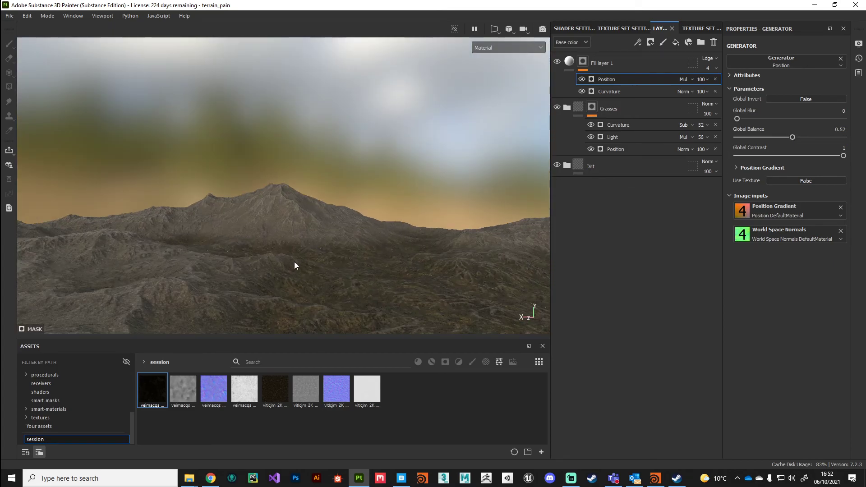
right_click_drag(293, 265, 316, 275, "shift")
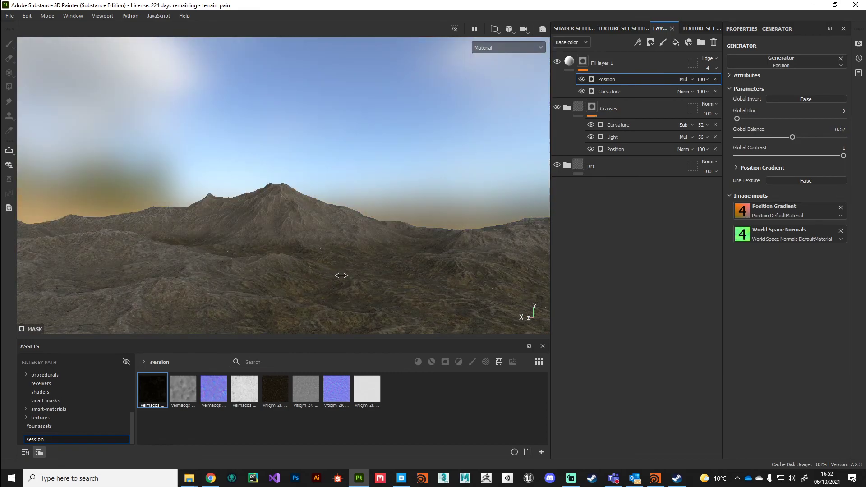
mouse_move(316, 275)
left_mouse_down("alt")
mouse_move(319, 257)
mouse_move(313, 280)
left_mouse_up("alt")
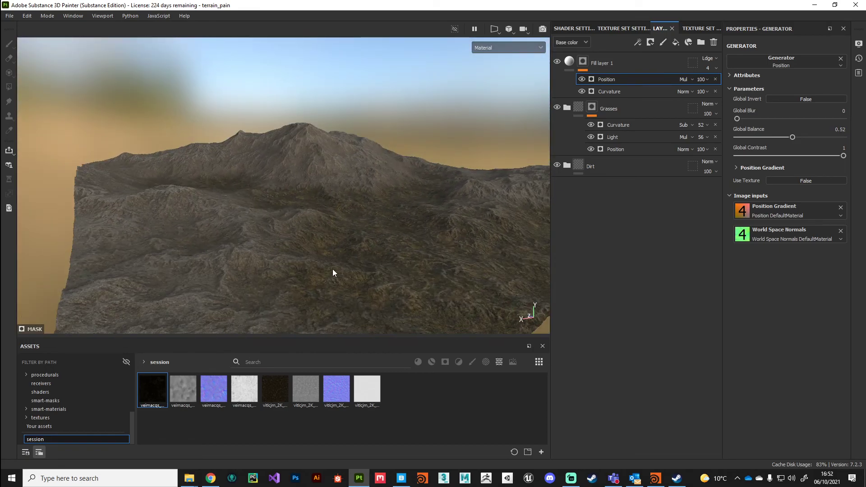